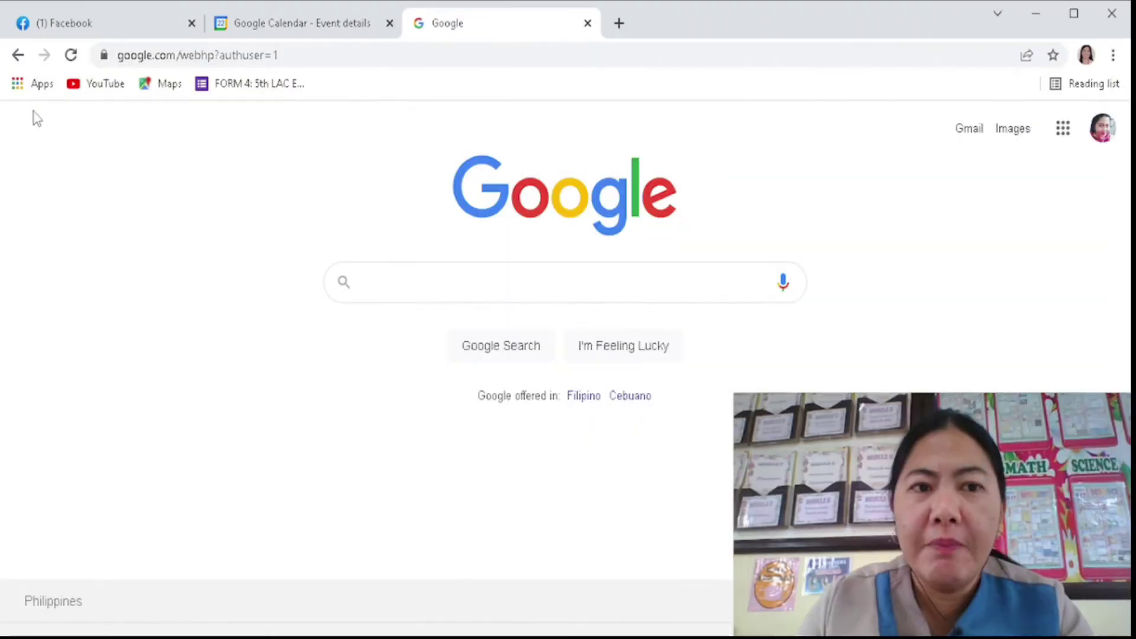
- Load google.com and open Google Calendar from the Google apps grid
left_click(370, 54)
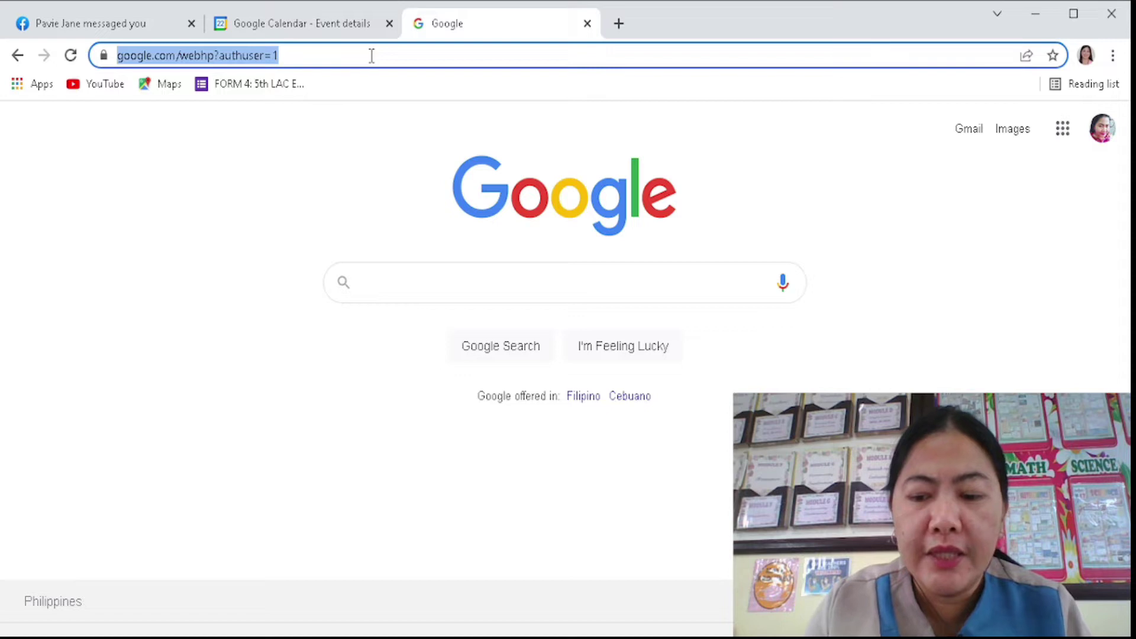
type("google.com")
key("Return")
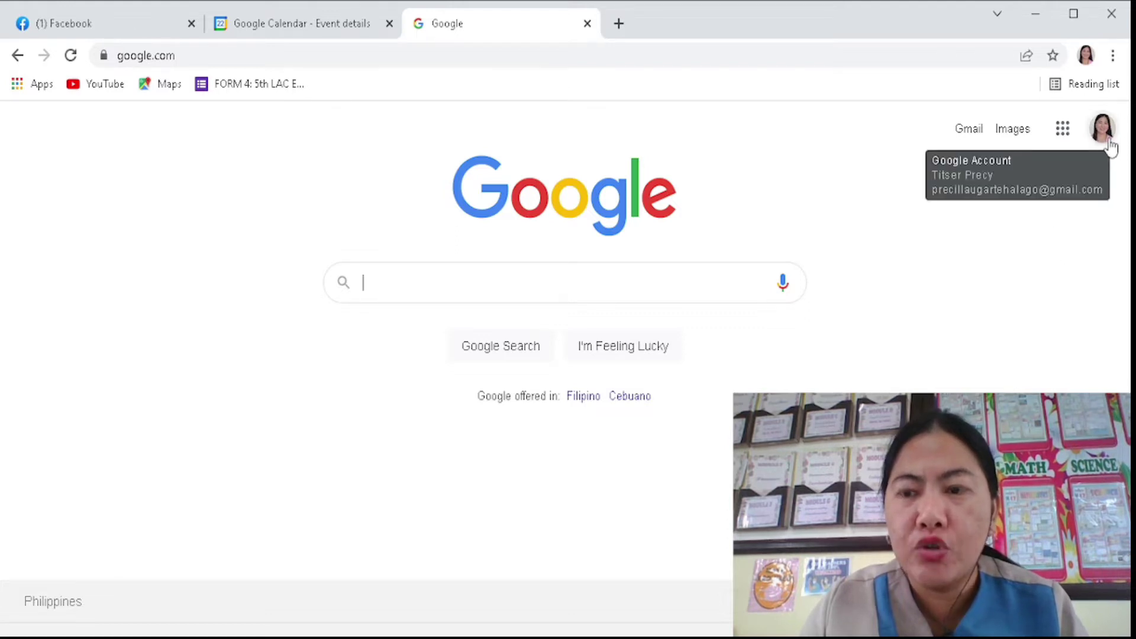
left_click(1064, 132)
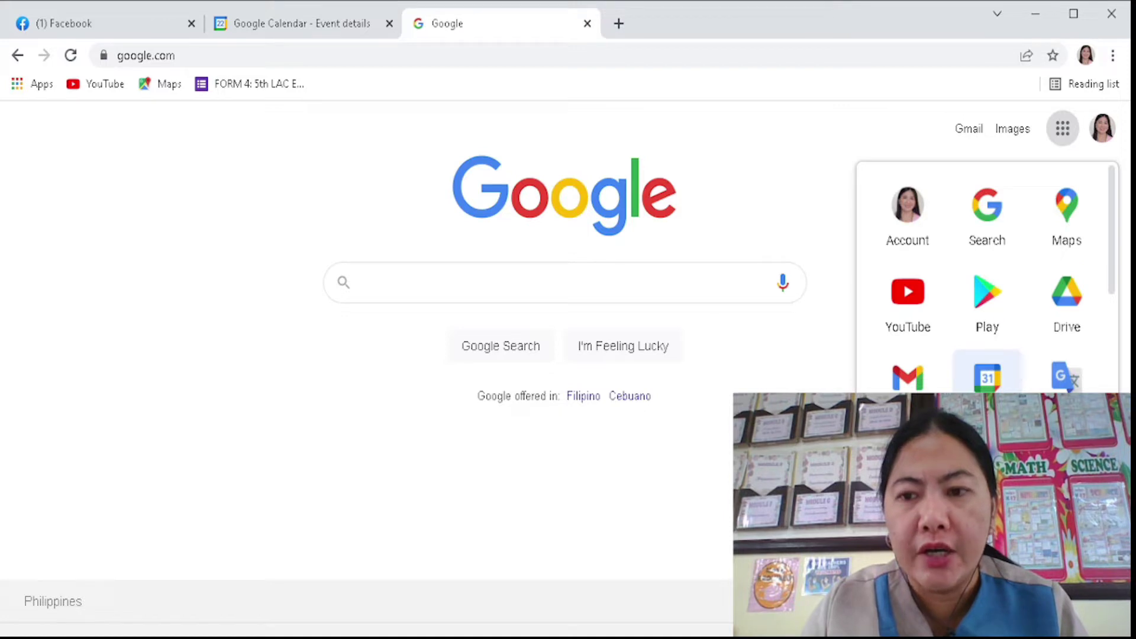
left_click(987, 379)
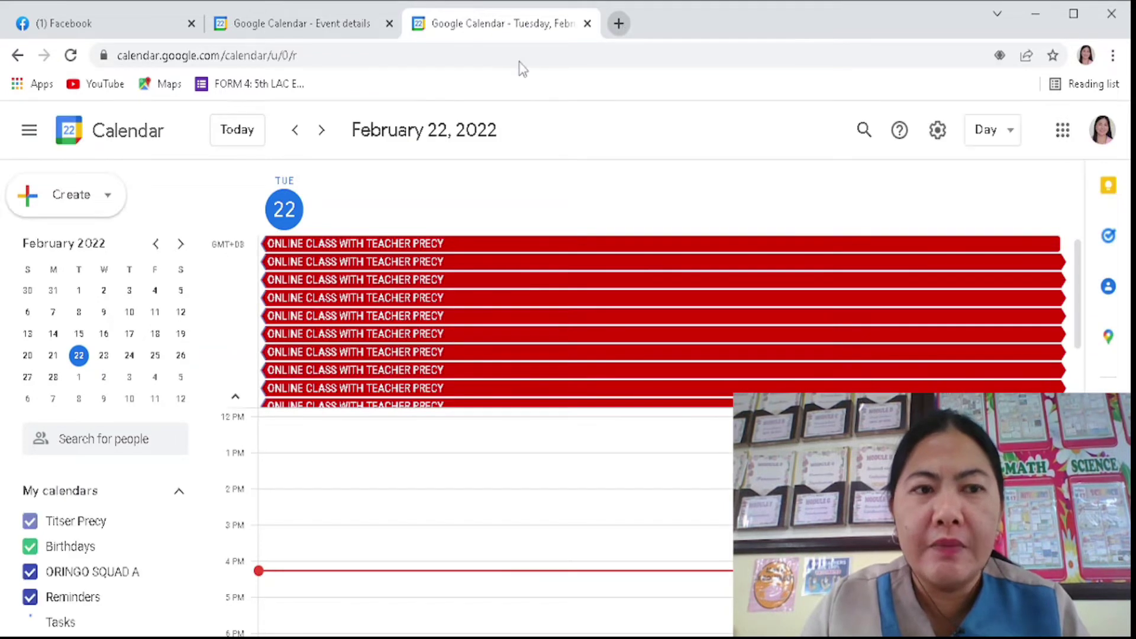
key("ctrl+t")
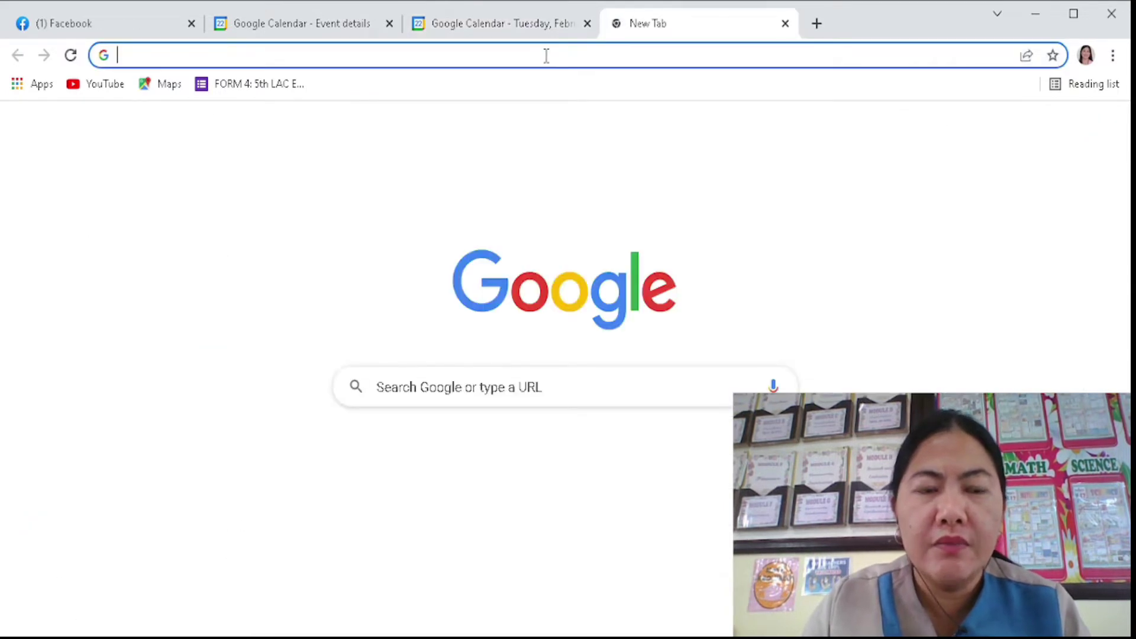
- Load calendar.google.com in the new tab and start a new event
left_click(546, 55)
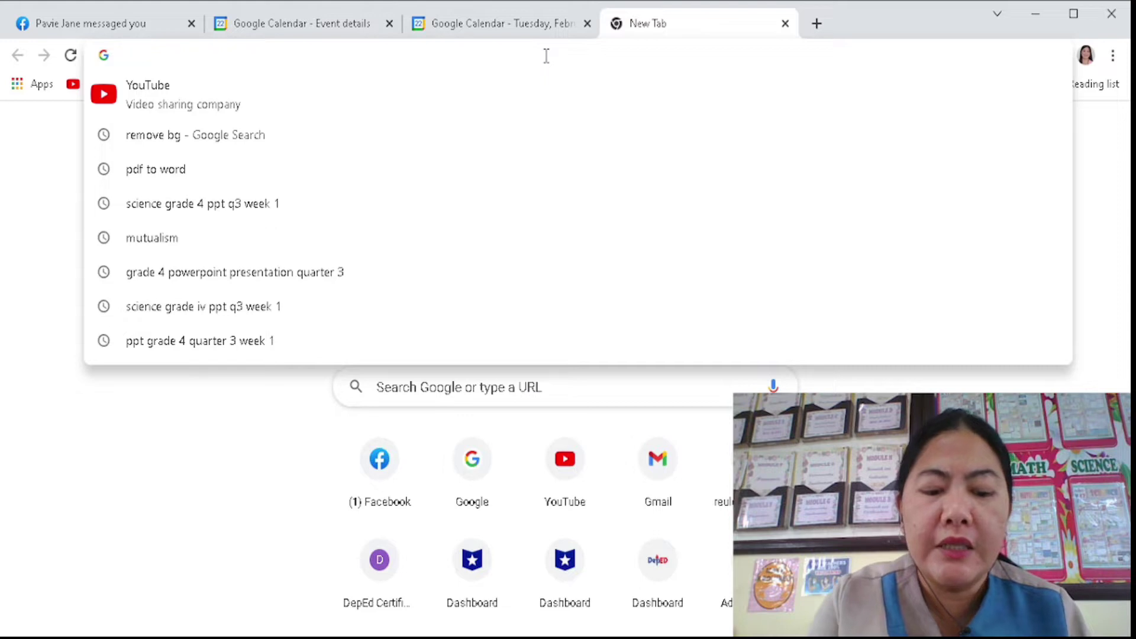
type("calend")
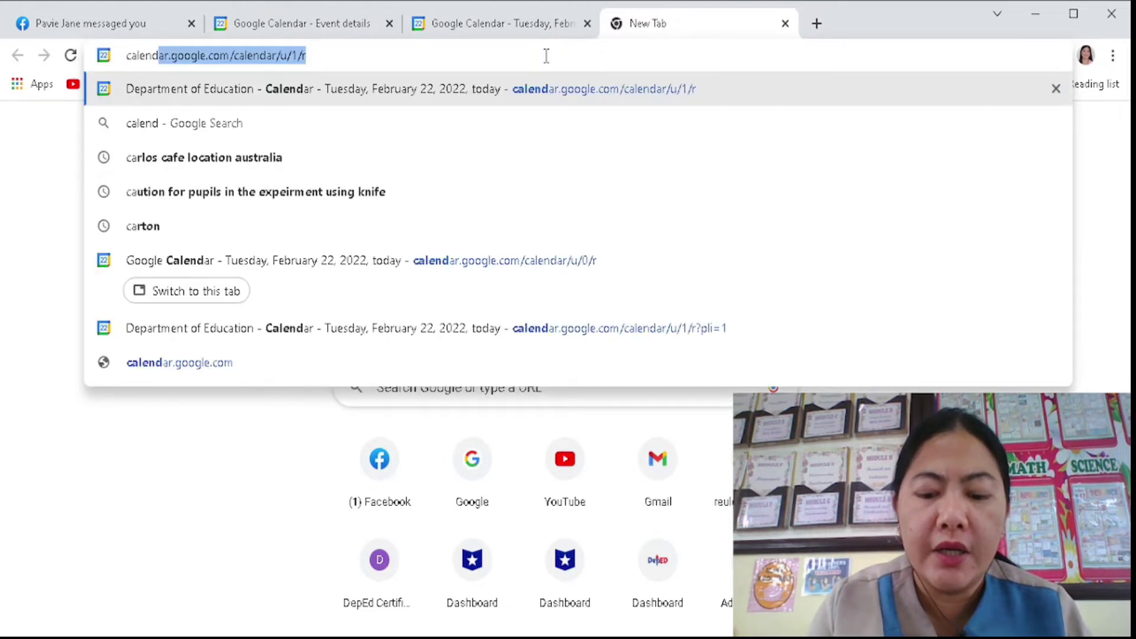
type("ar.google.com")
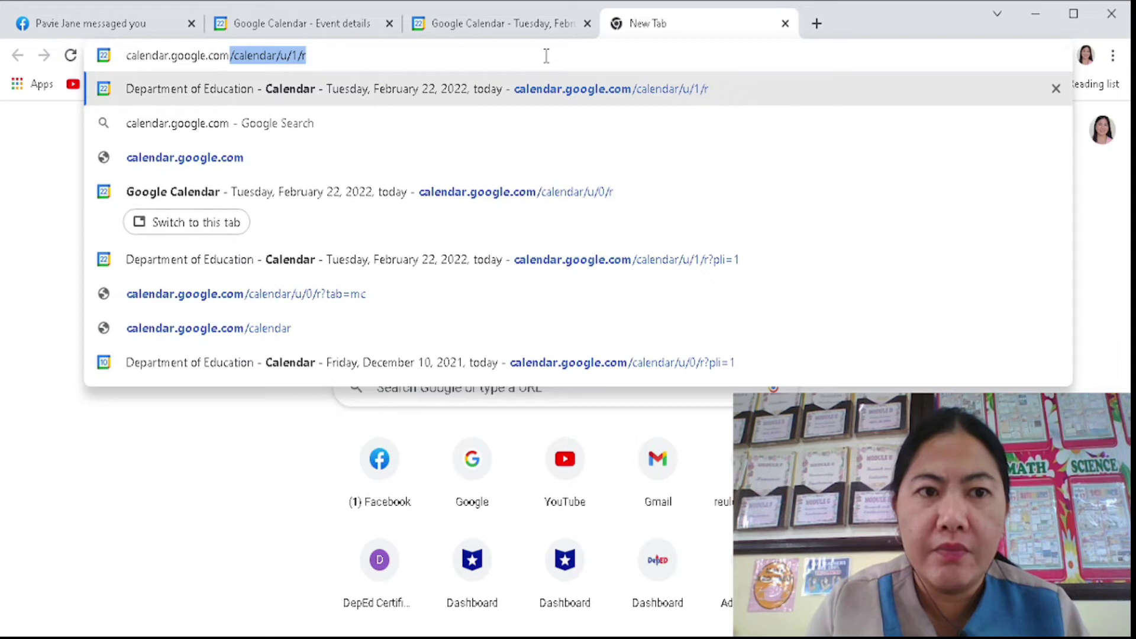
key("Return")
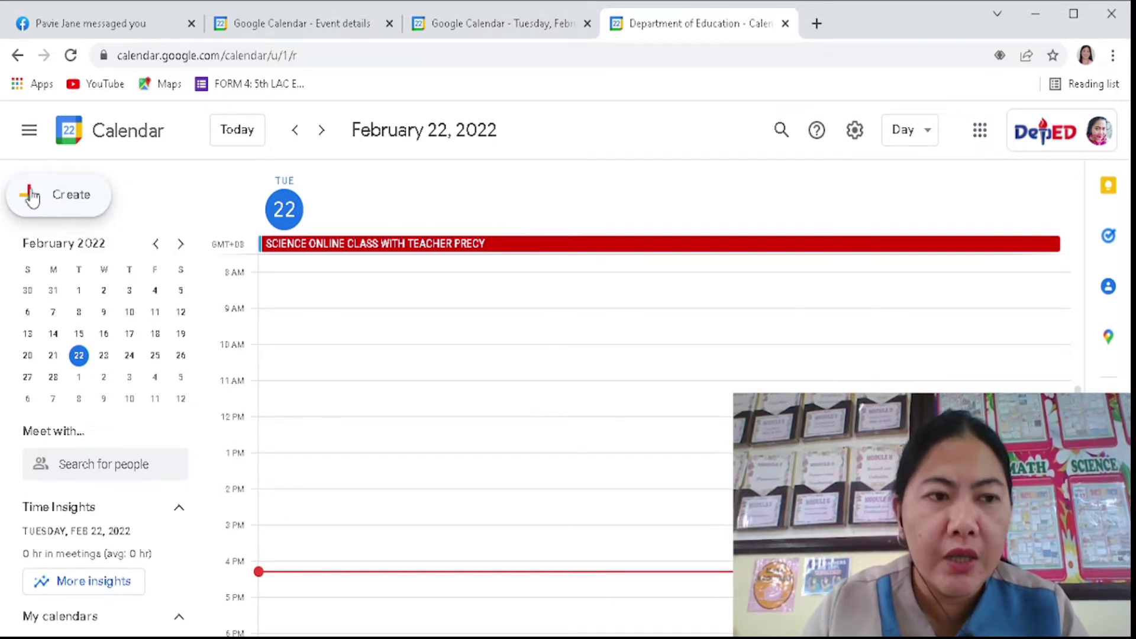
left_click(66, 199)
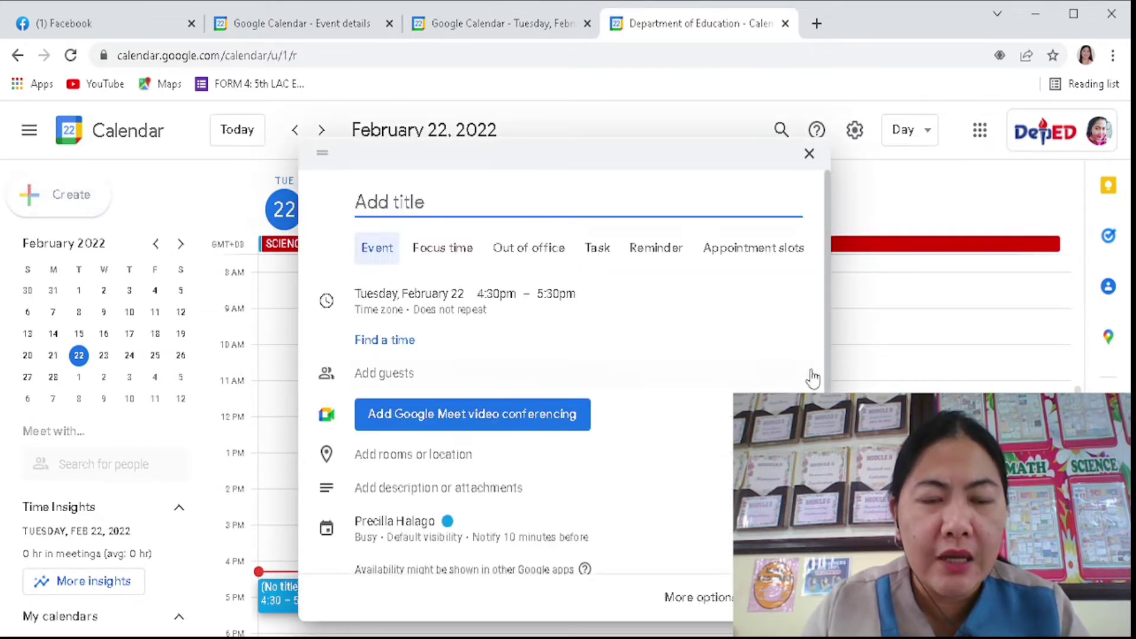
- Discard the draft events and move the calendar to Thursday, February 24, 2022
left_click(809, 155)
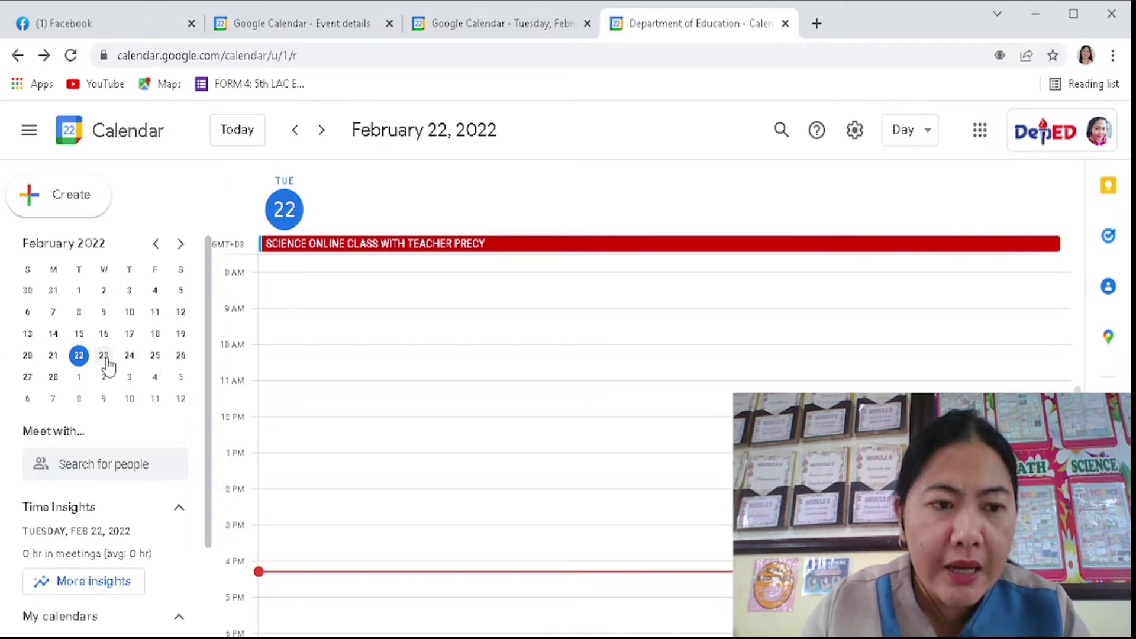
left_click(107, 362)
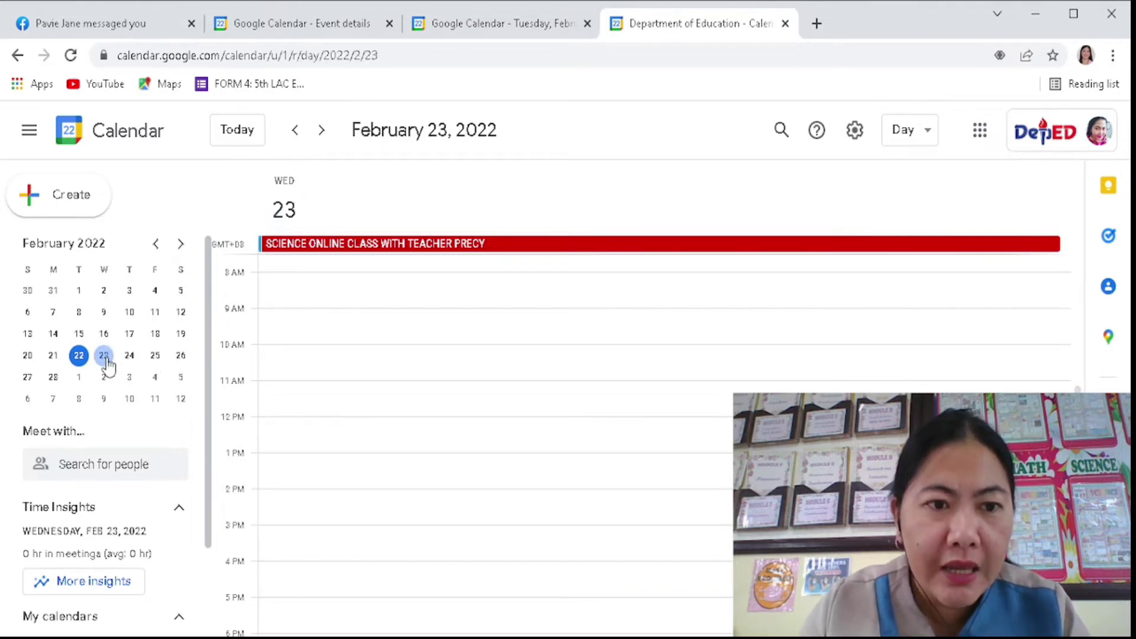
right_click(107, 362)
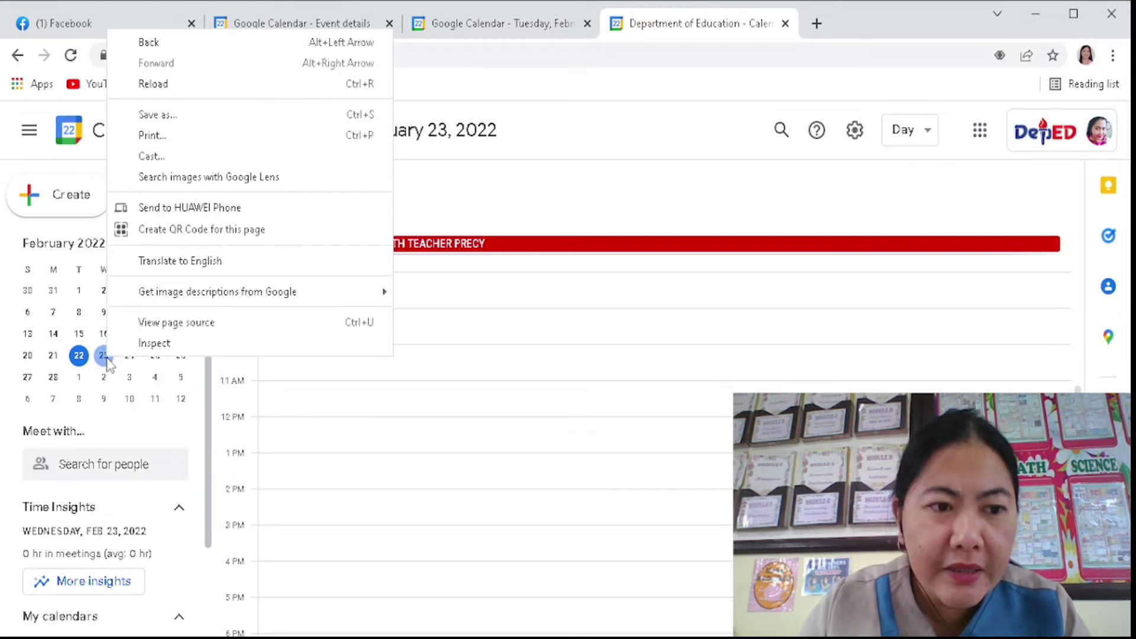
left_click(108, 363)
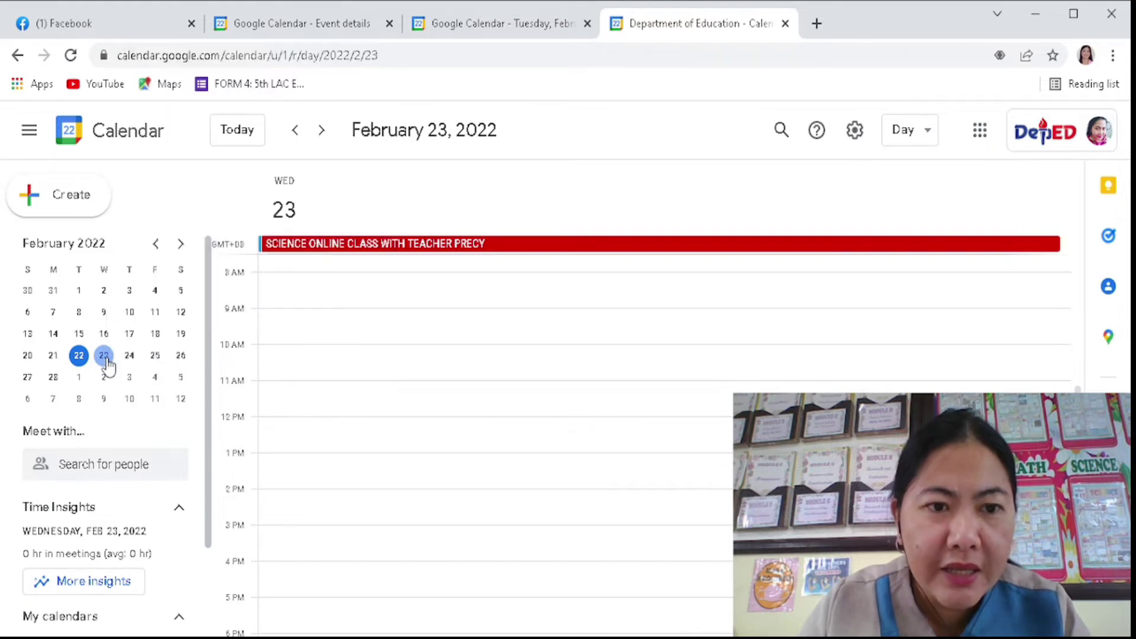
left_click(347, 267)
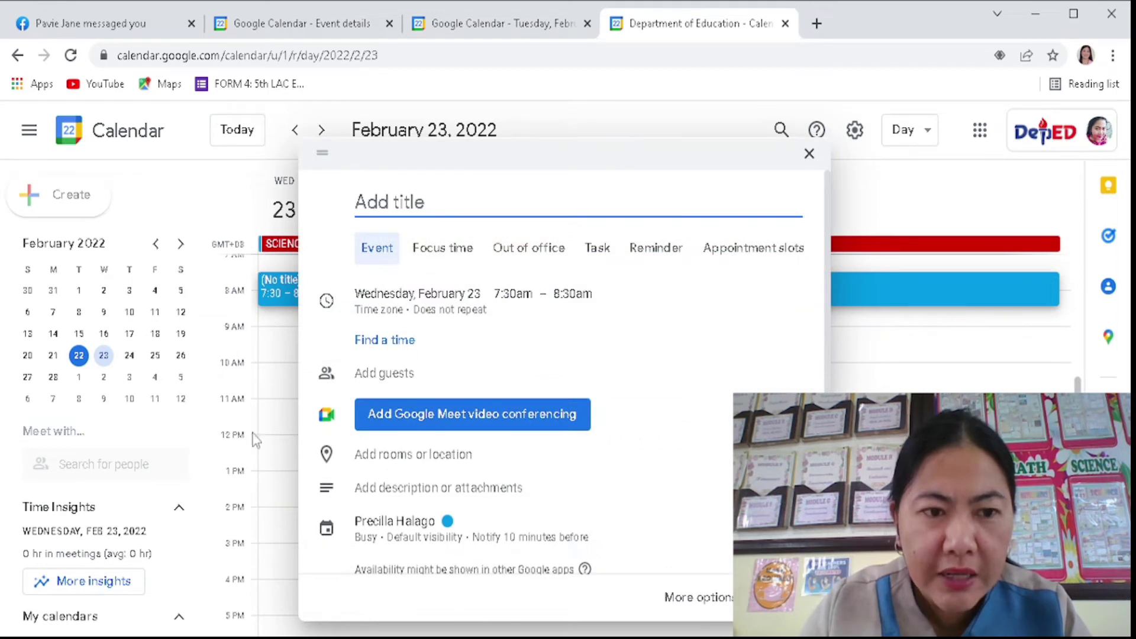
left_click(809, 154)
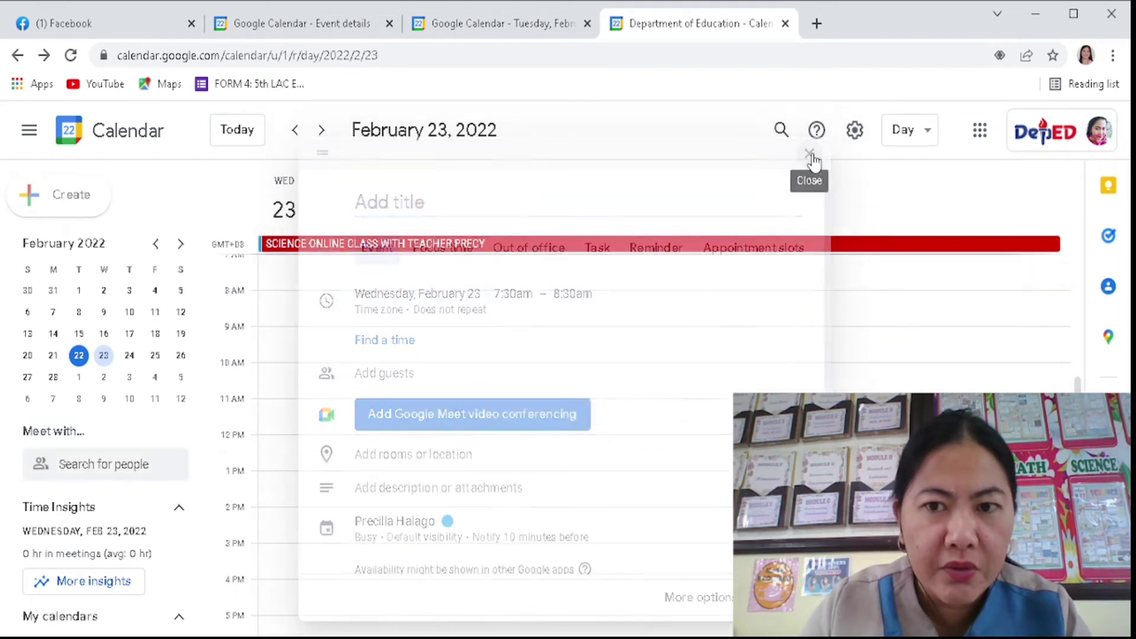
left_click(129, 355)
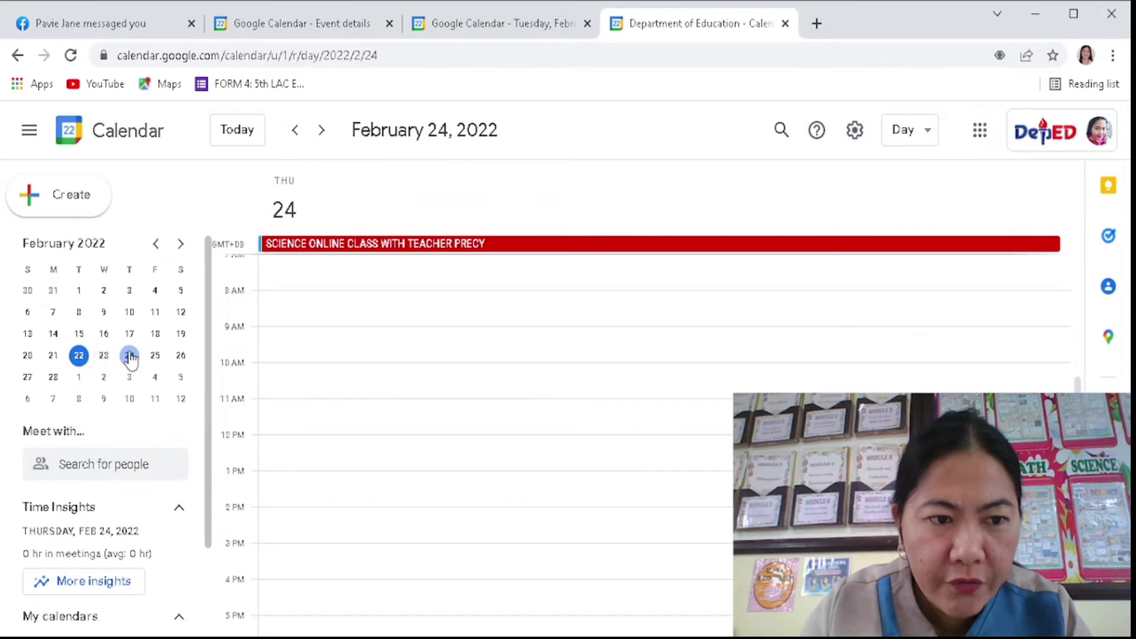
- Create a 9 AM event titled WEBINAR ON ICT INTEGRATION, keeping the regular Event type
left_click(279, 332)
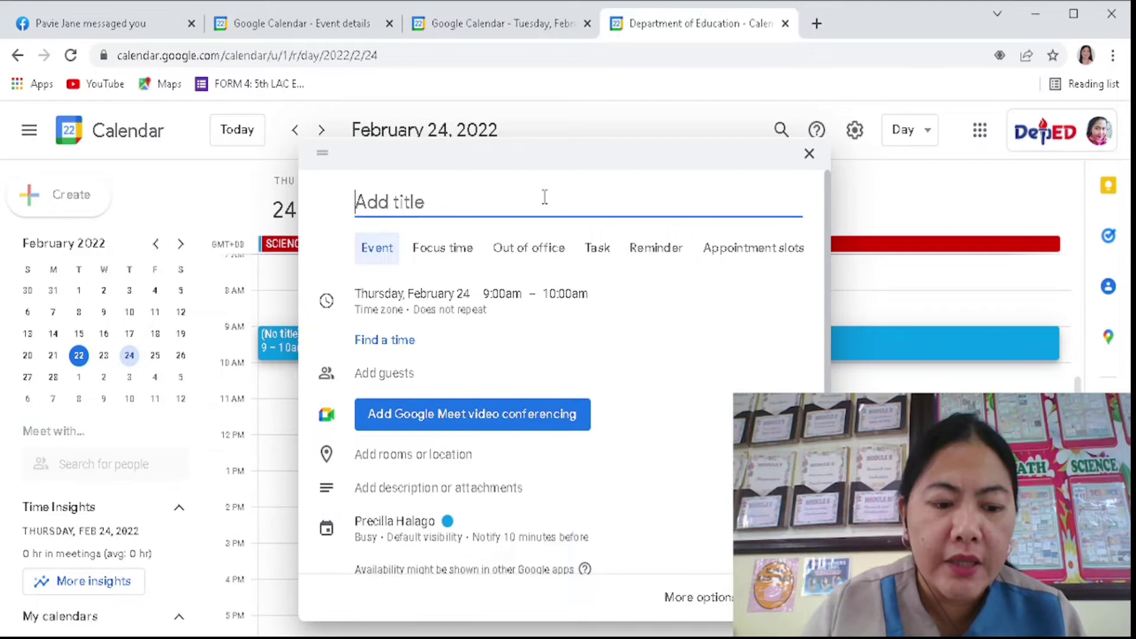
type("W")
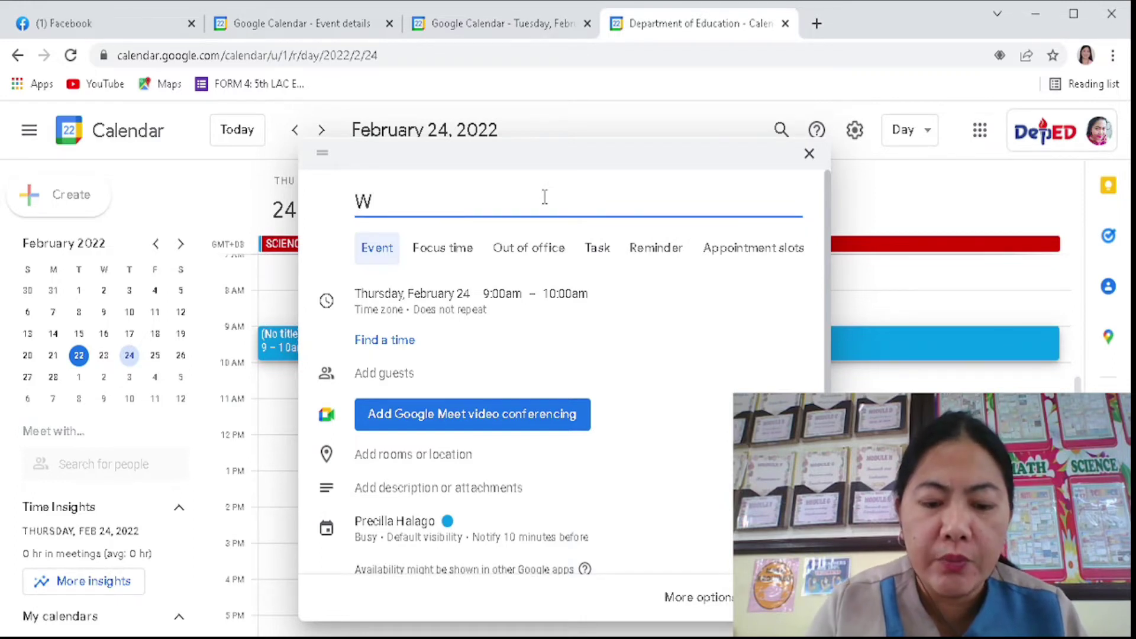
type("EBINAR ")
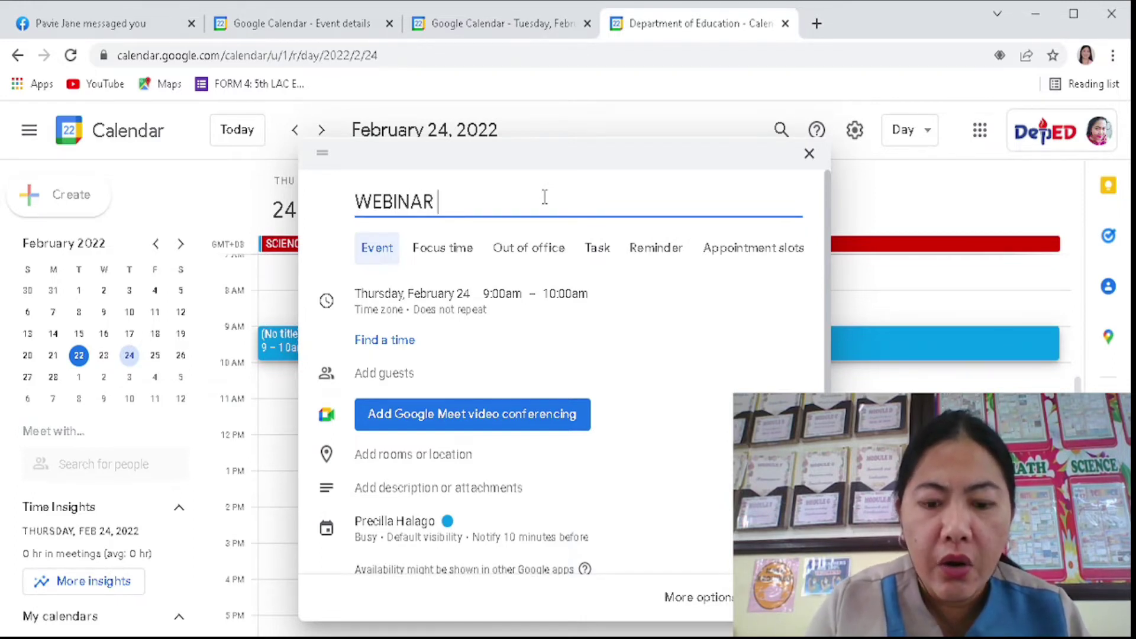
type("ON ICT IN")
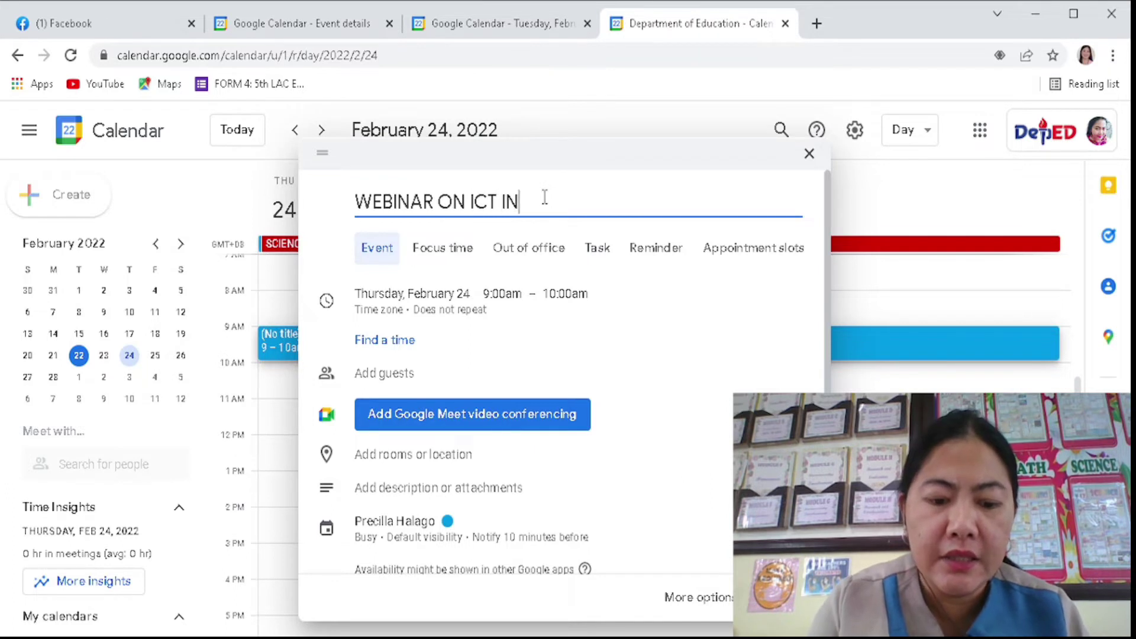
type("TEGRATION")
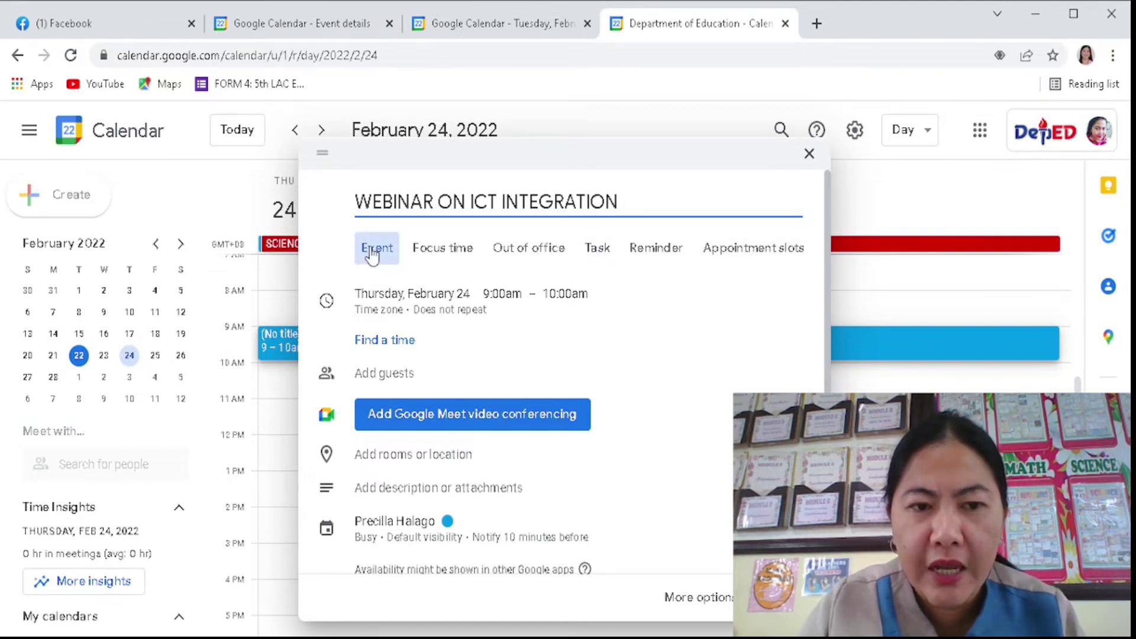
left_click(458, 254)
left_click(540, 255)
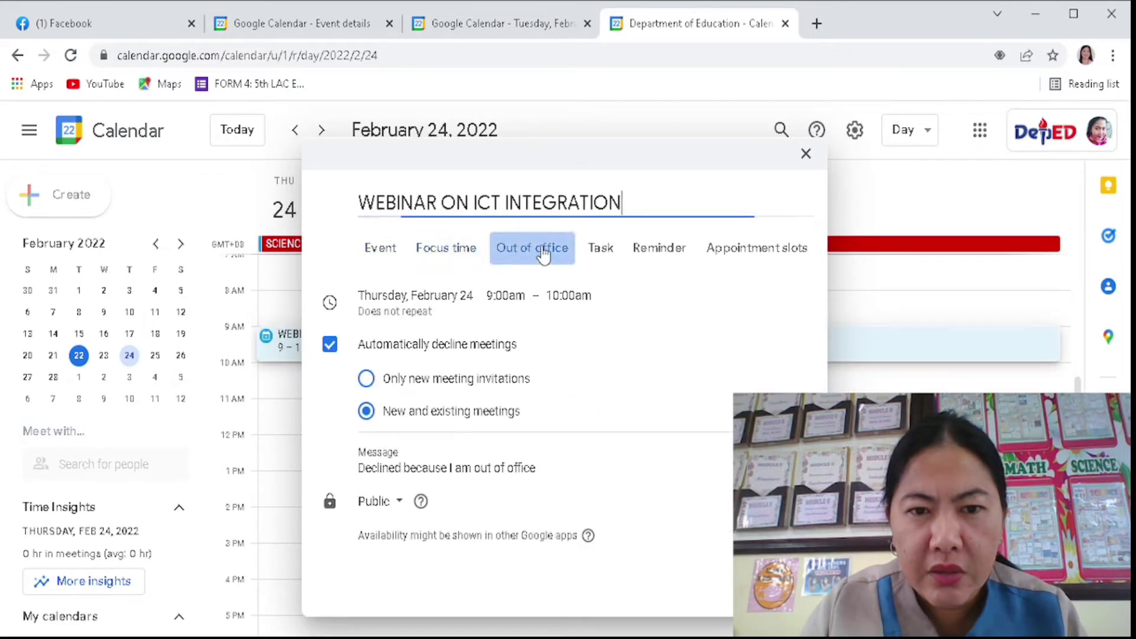
left_click(598, 249)
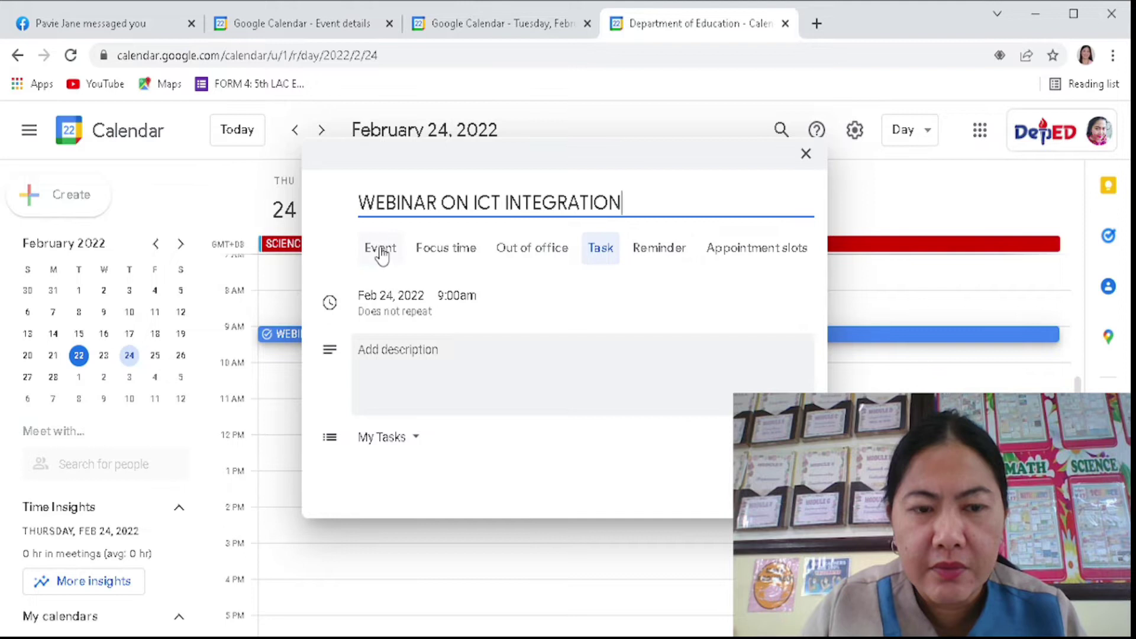
left_click(382, 256)
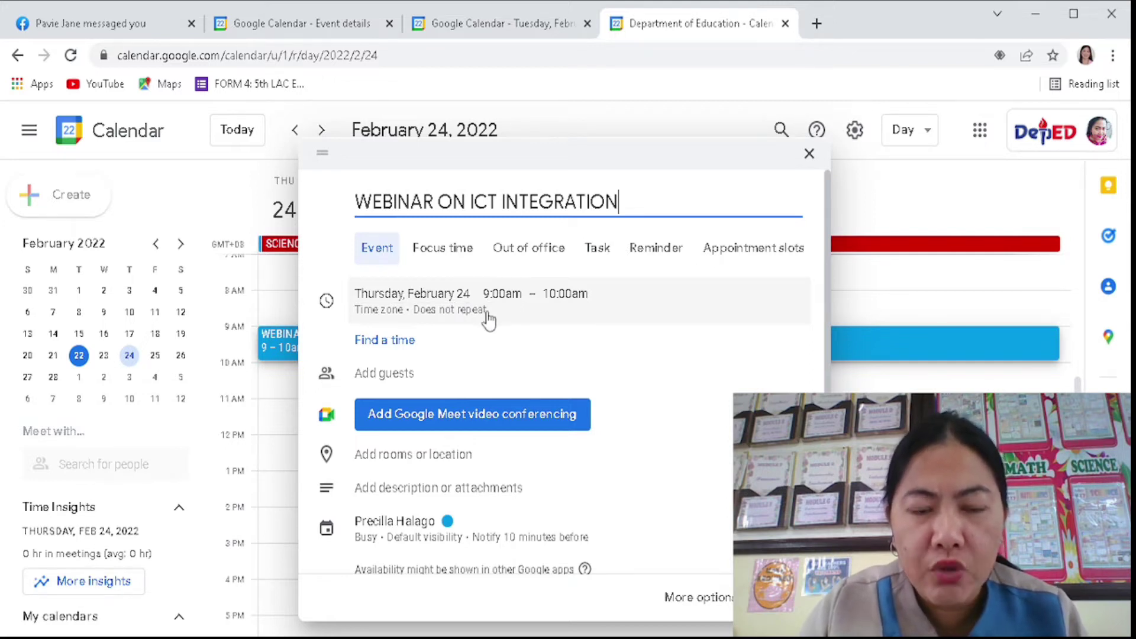
left_click(419, 296)
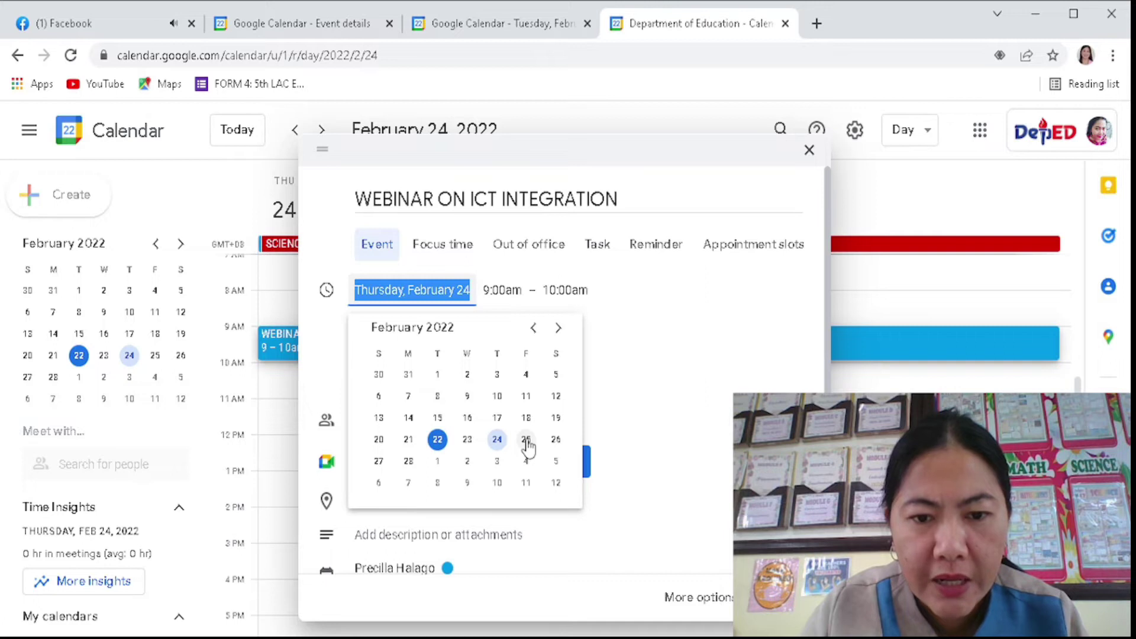
- Set the February 24 webinar to 8:00am–4:00pm, then make it an all-day event
left_click(498, 439)
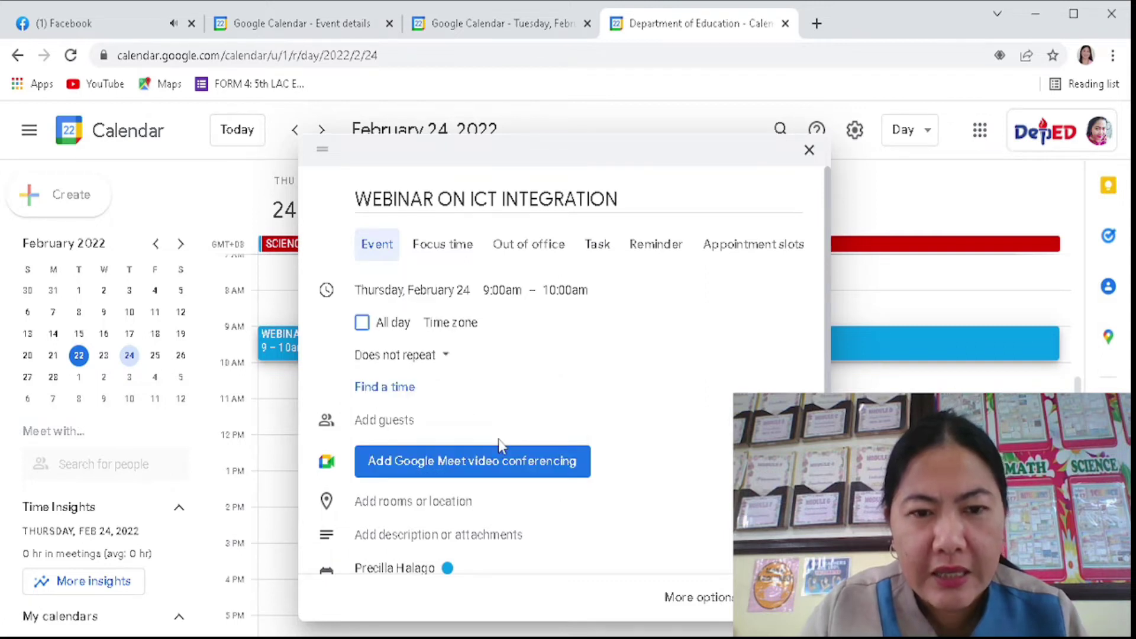
left_click(504, 292)
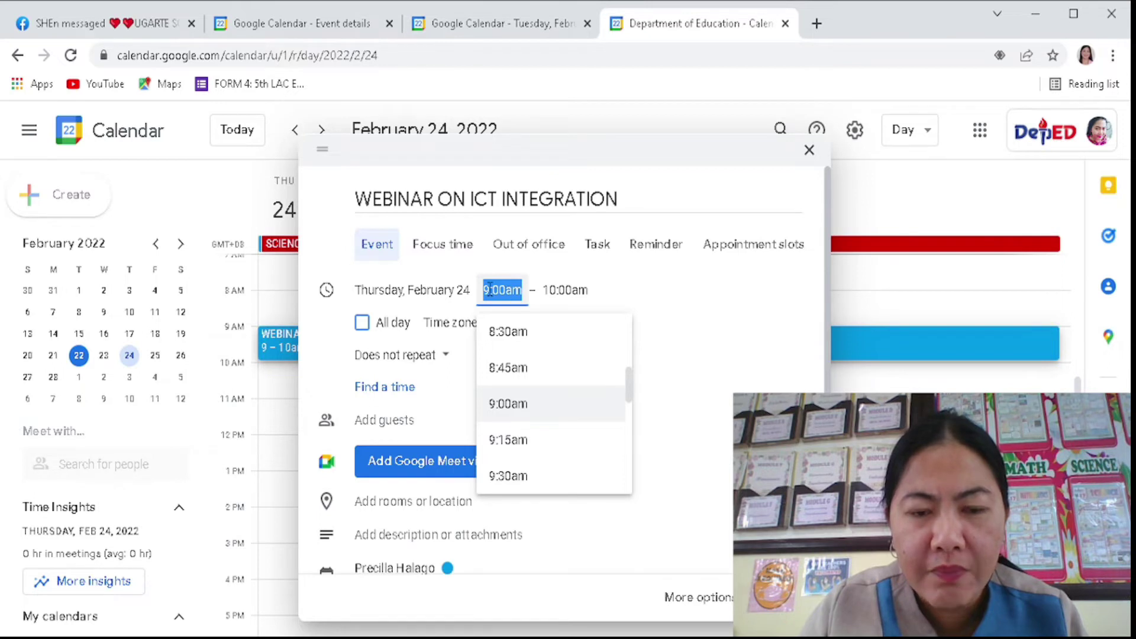
scroll(506, 356, "down", 2)
scroll(506, 358, "down", 1)
scroll(507, 362, "up", 3)
scroll(507, 362, "up", 4)
scroll(512, 403, "down", 1)
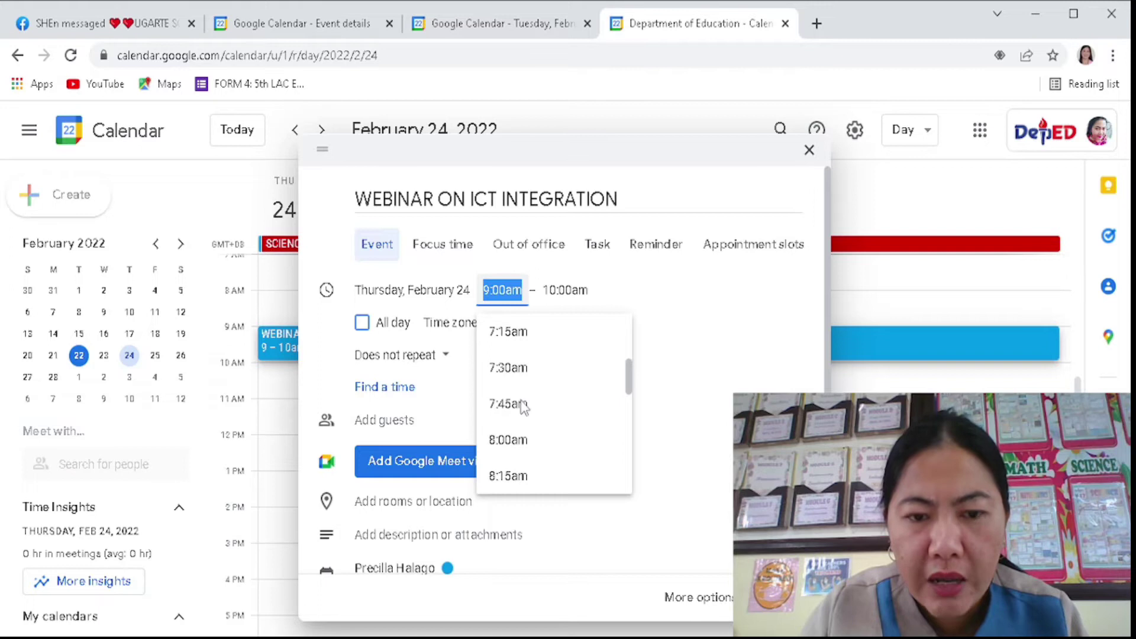
left_click(510, 441)
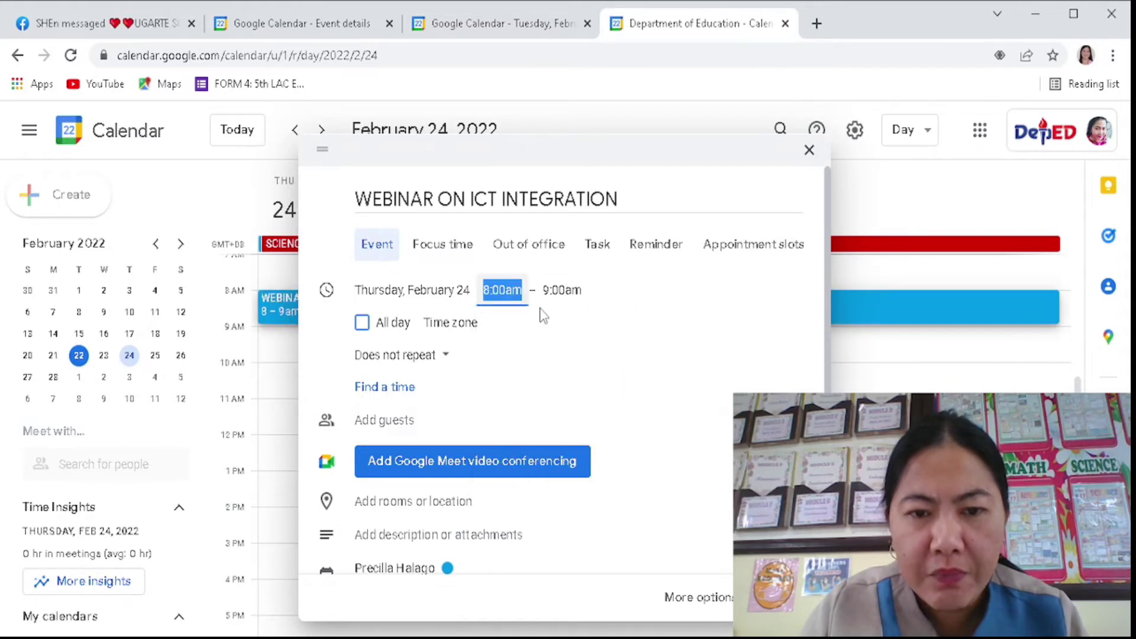
left_click(553, 291)
scroll(585, 384, "down", 7)
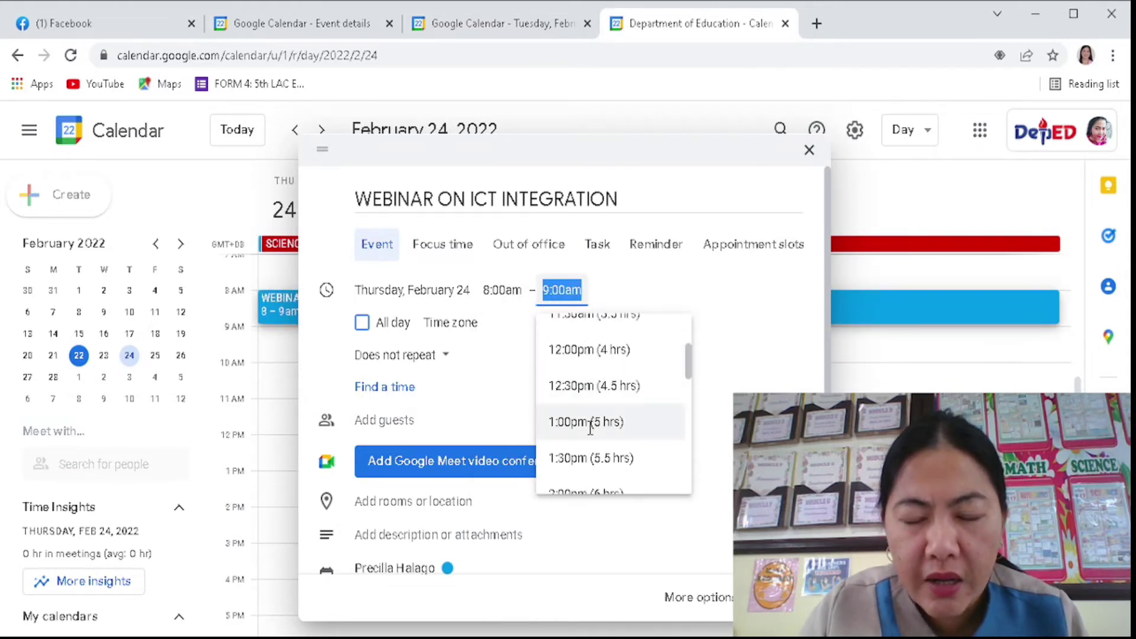
left_click(586, 458)
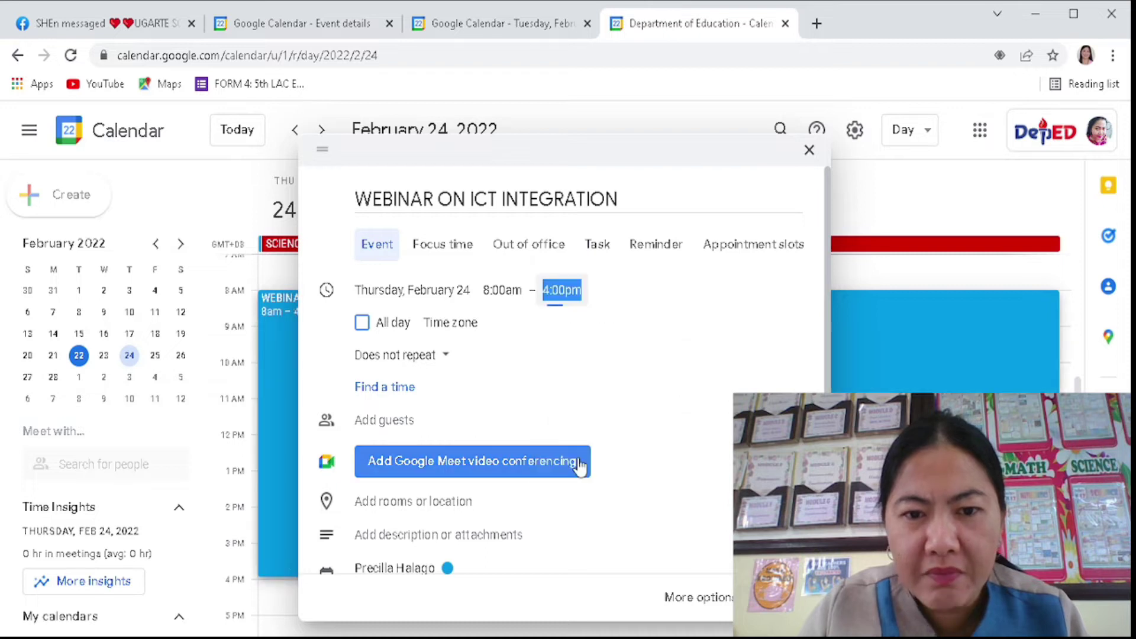
left_click(595, 293)
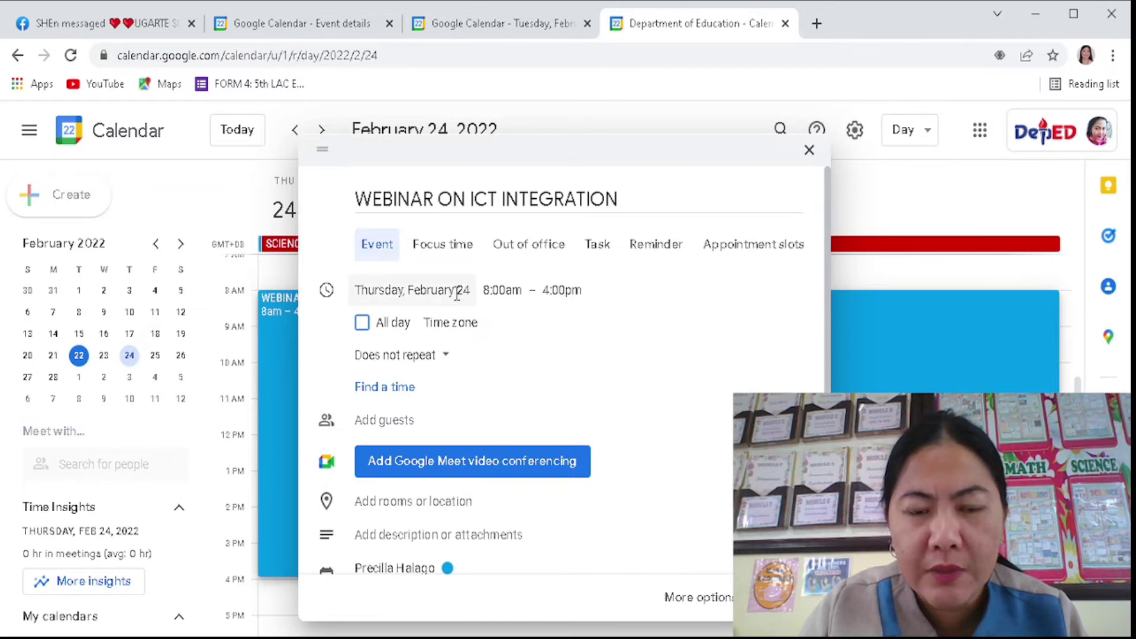
left_click(362, 324)
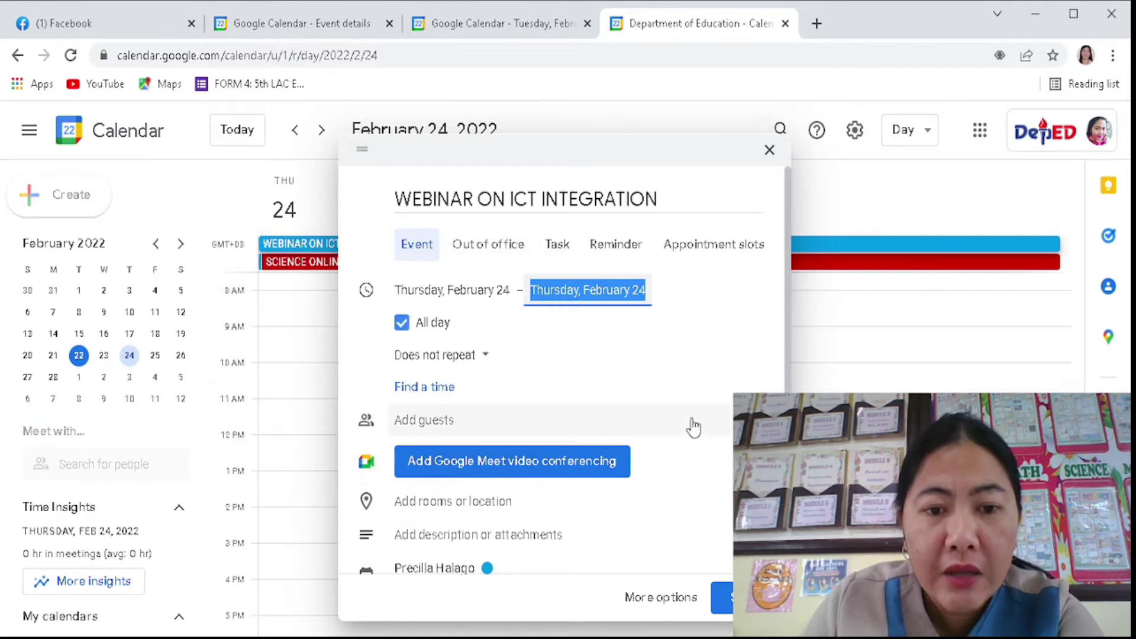
left_click(477, 360)
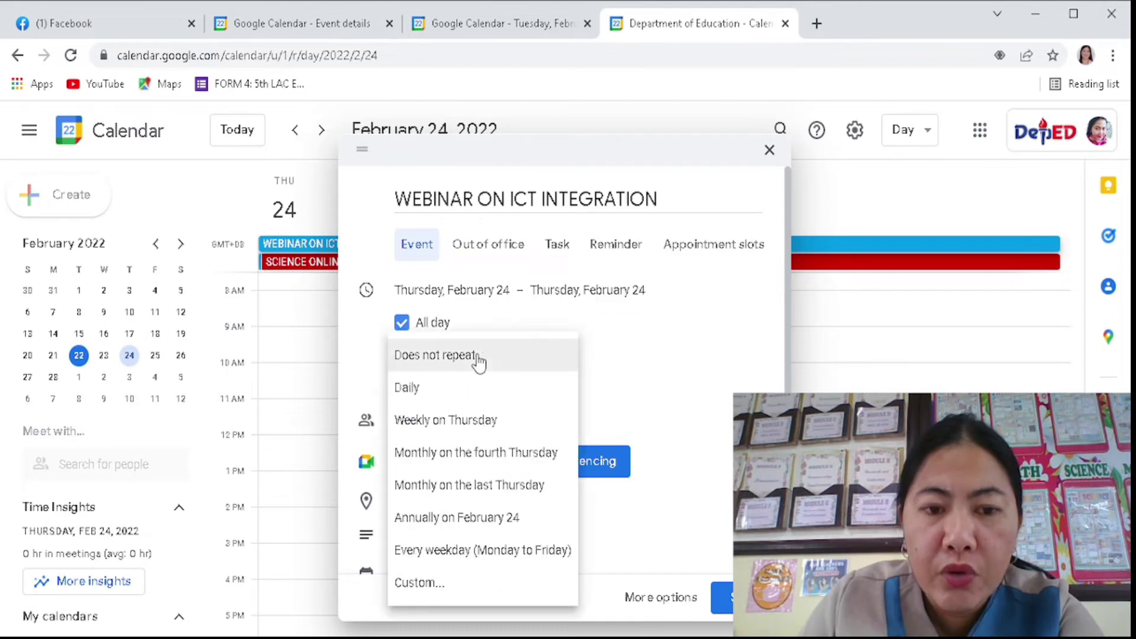
- Set the webinar's recurrence to Daily
left_click(425, 391)
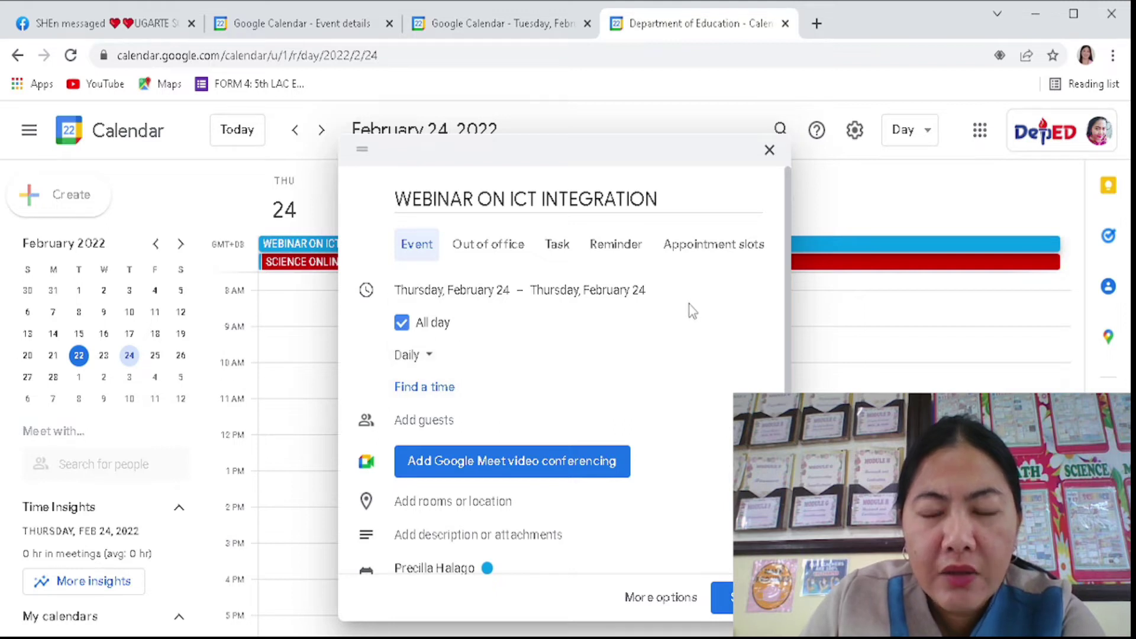
left_click(433, 365)
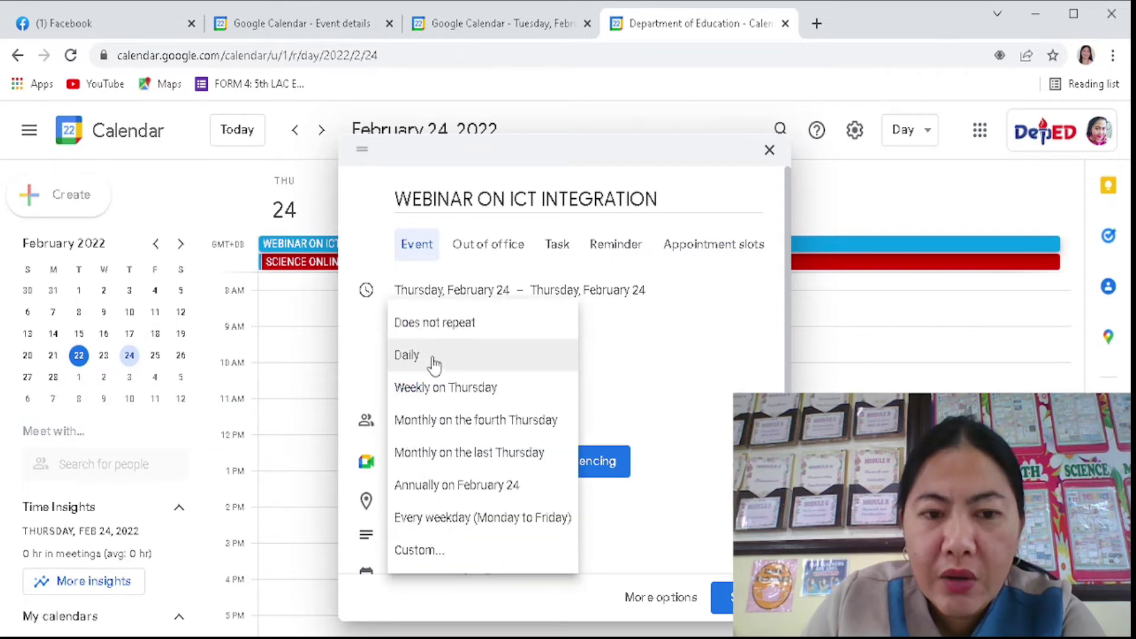
left_click(434, 364)
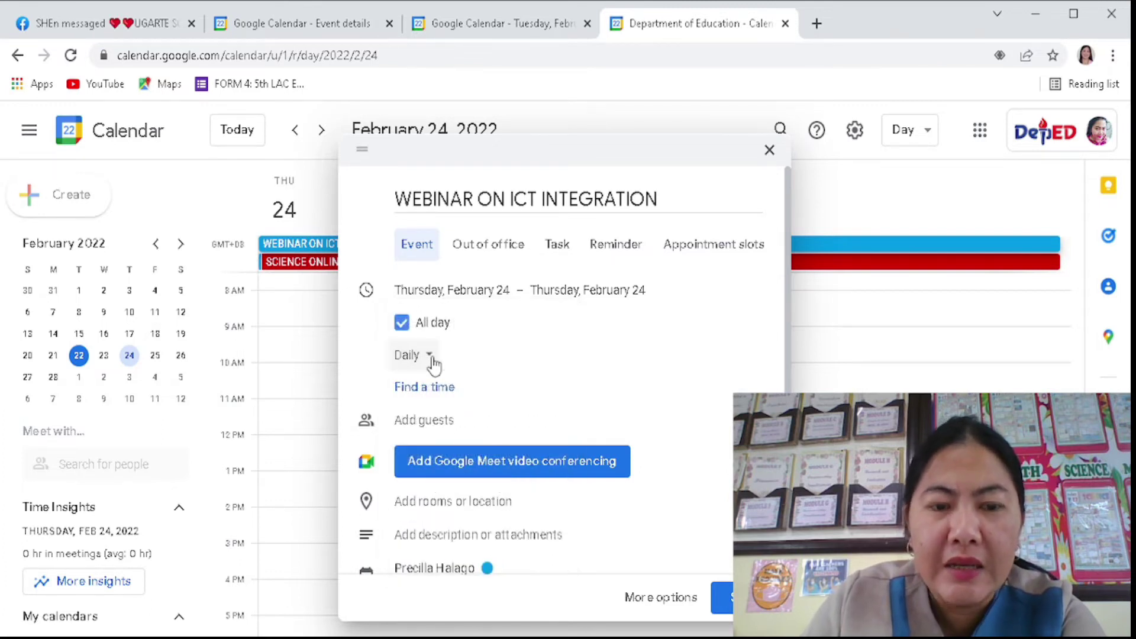
left_click(433, 358)
left_click(441, 331)
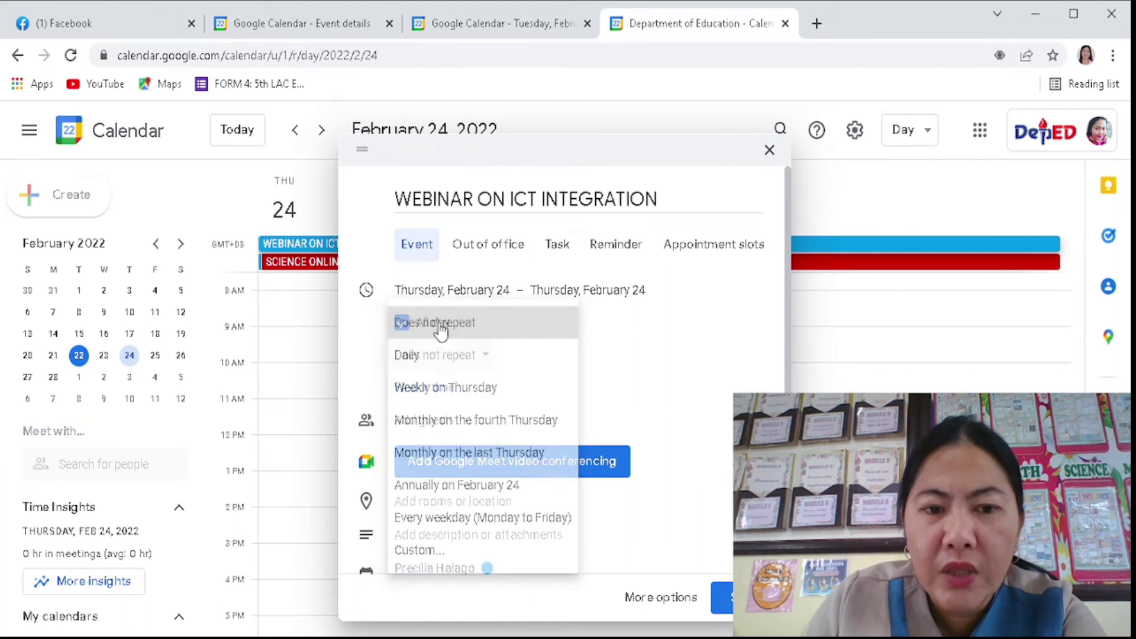
left_click(459, 367)
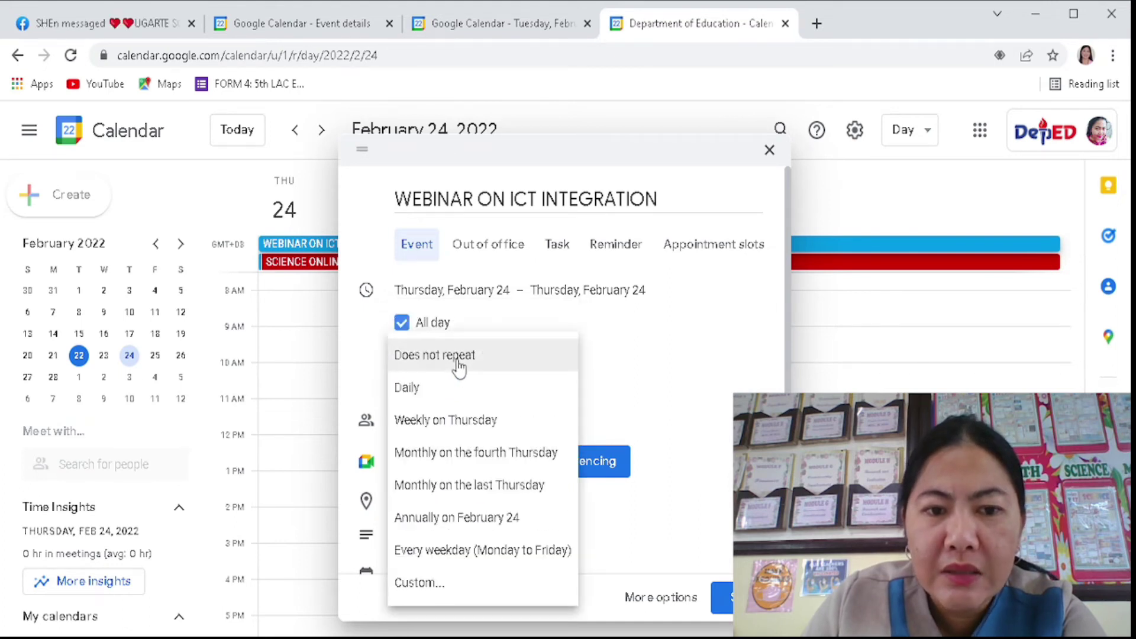
left_click(418, 398)
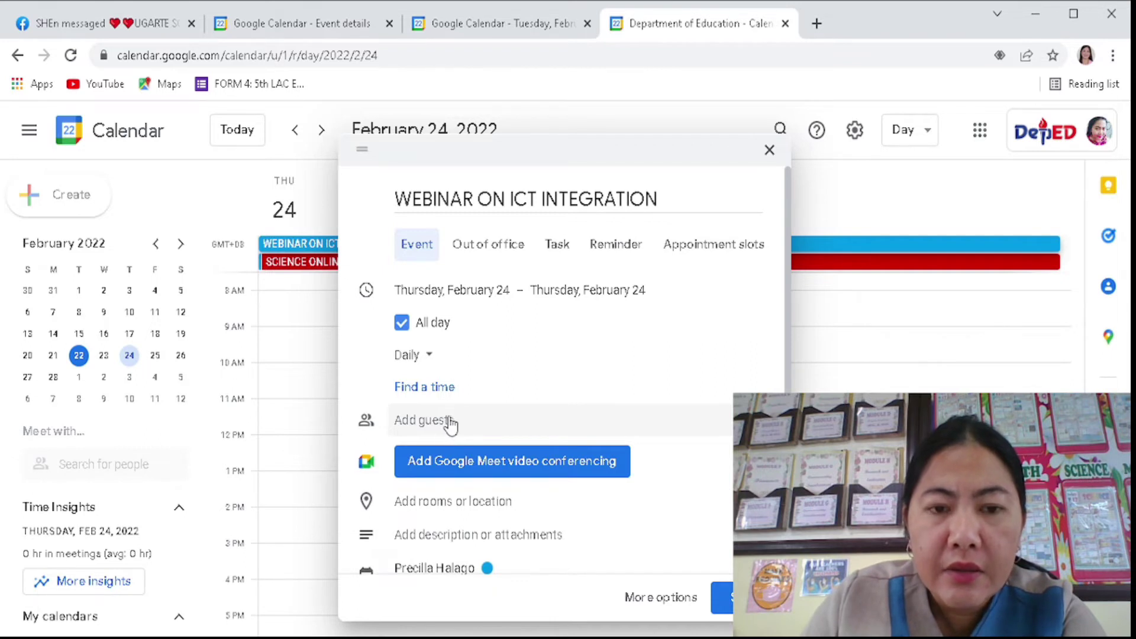
- Invite a guest to the webinar by entering their e-mail address
left_click(451, 420)
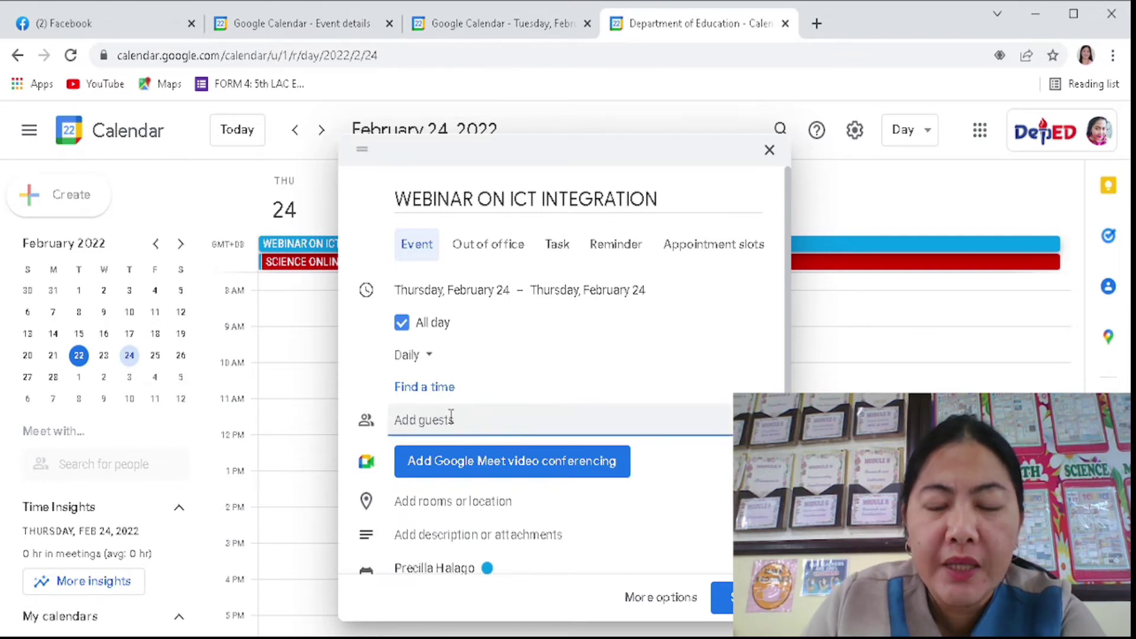
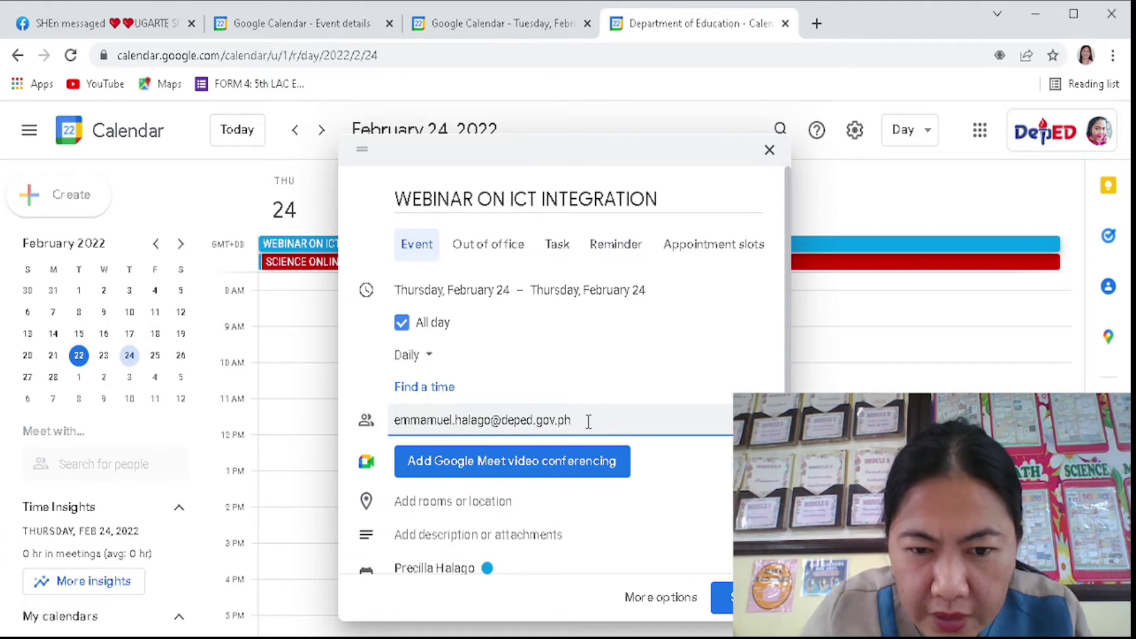
key("Return")
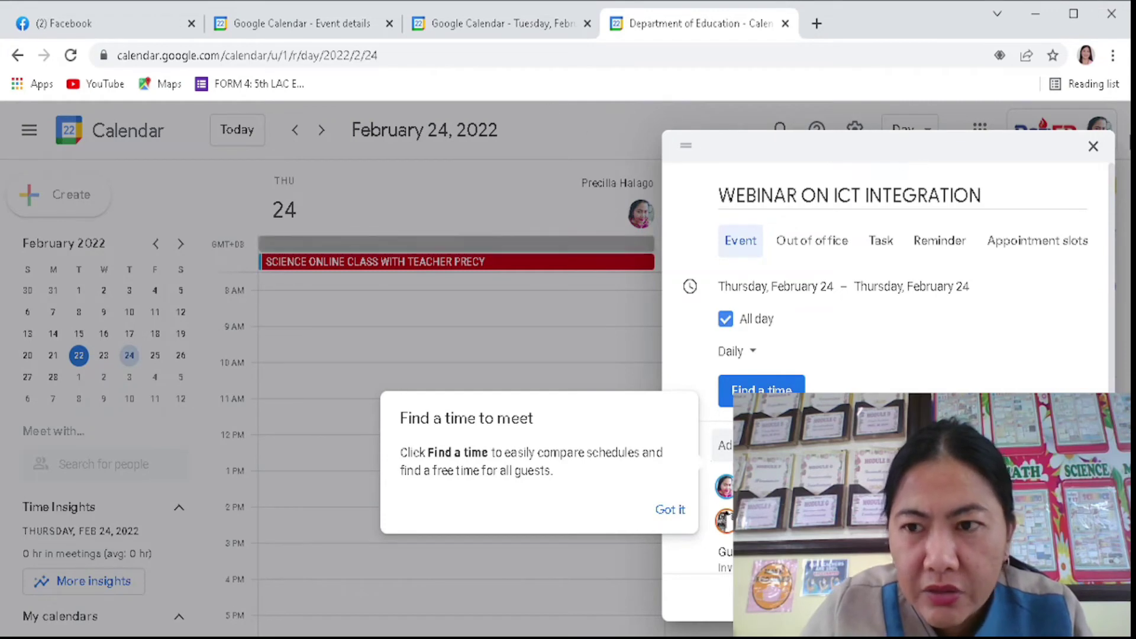
left_click(671, 511)
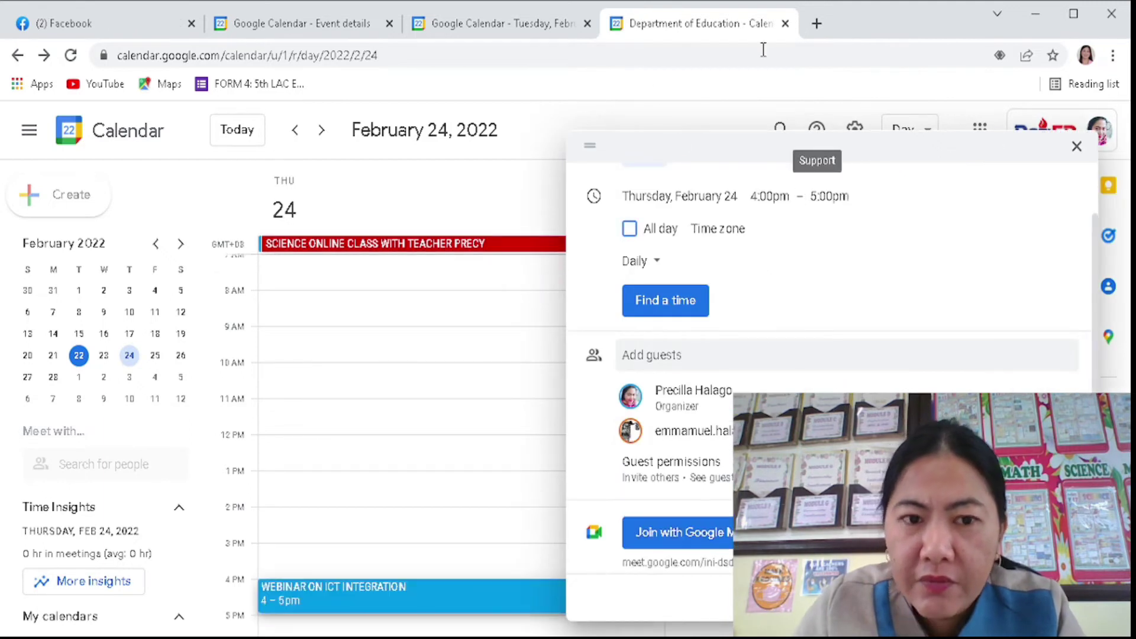
left_click_drag(757, 159, 791, 158)
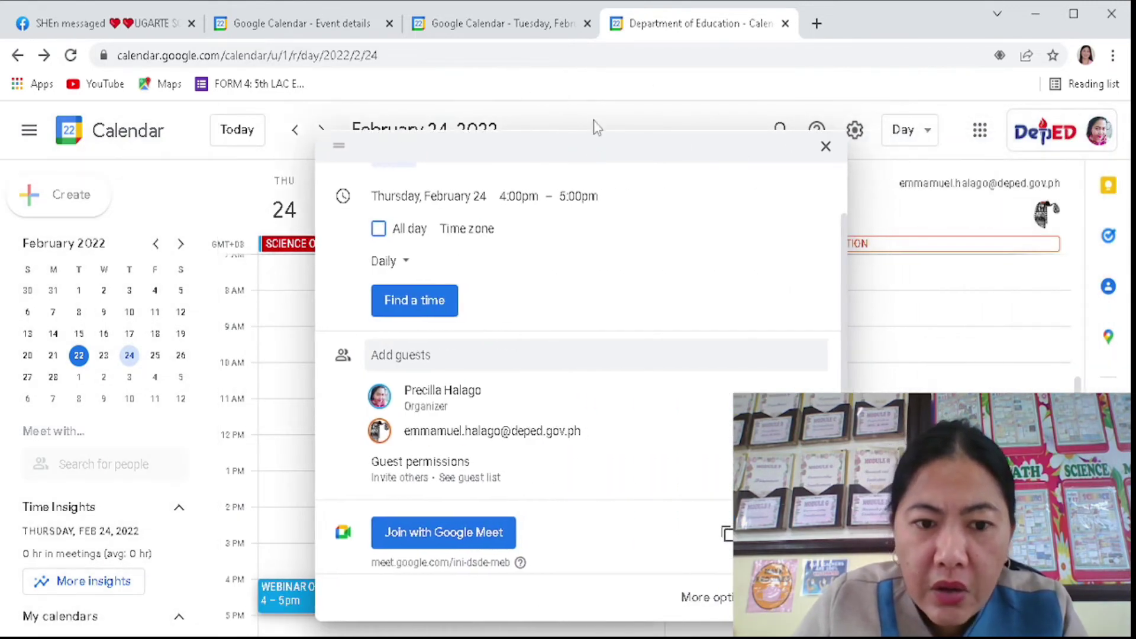
scroll(570, 367, "down", 2)
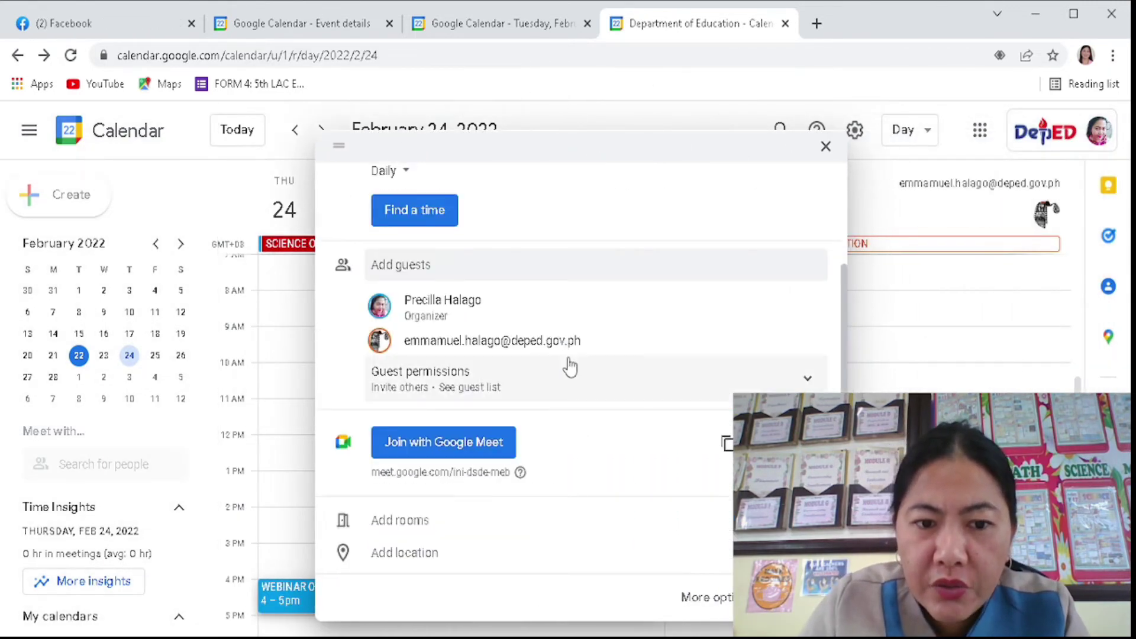
left_click(438, 265)
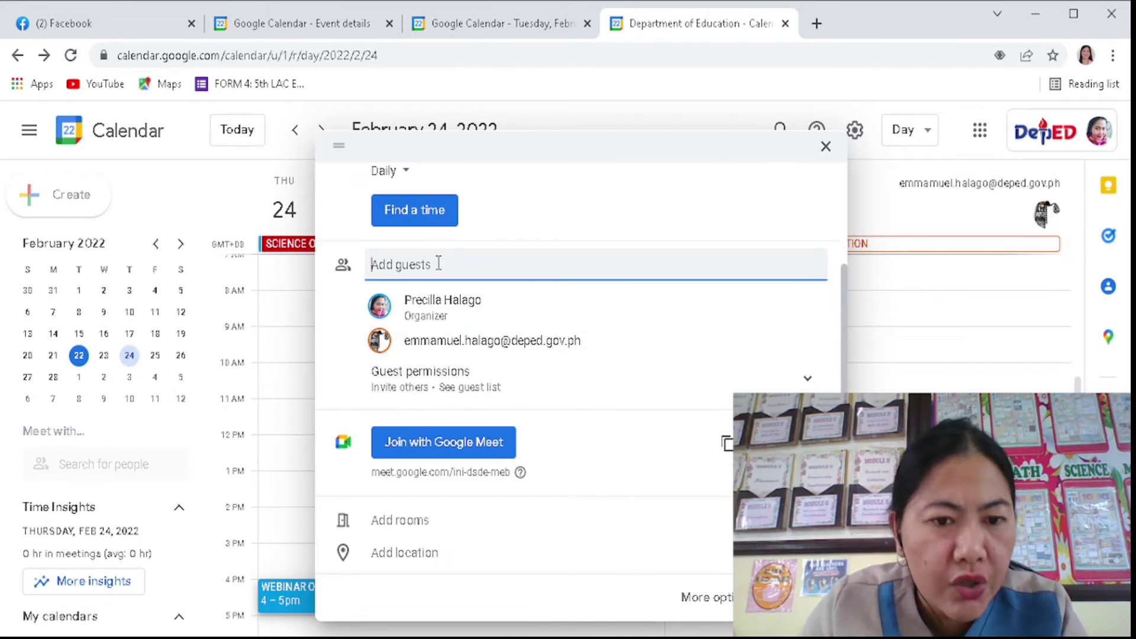
scroll(662, 324, "down", 2)
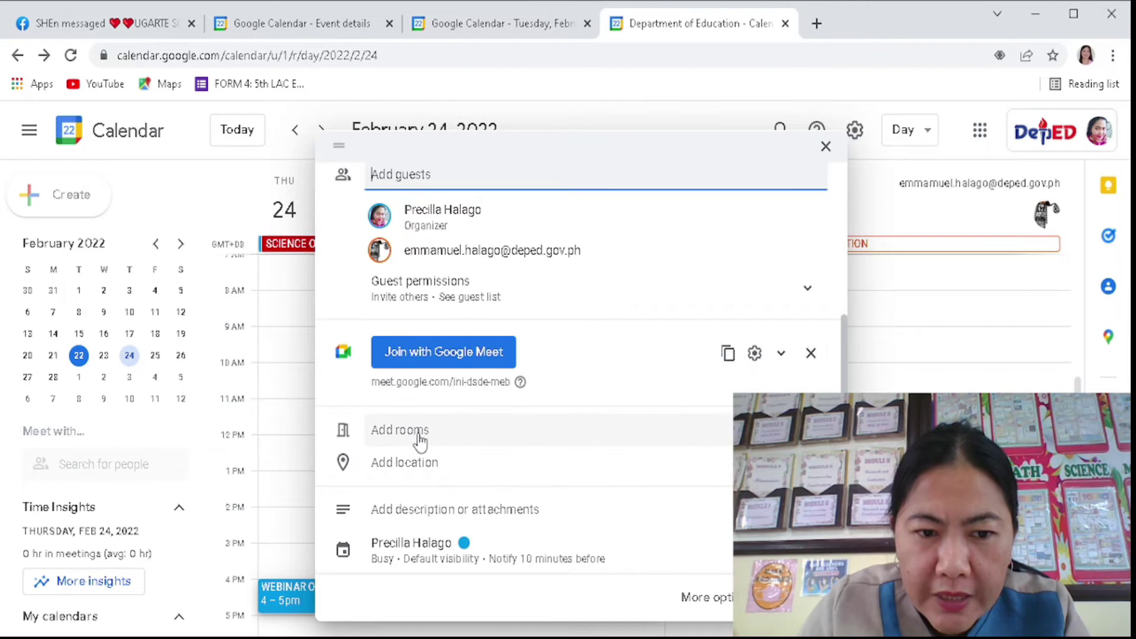
left_click(426, 472)
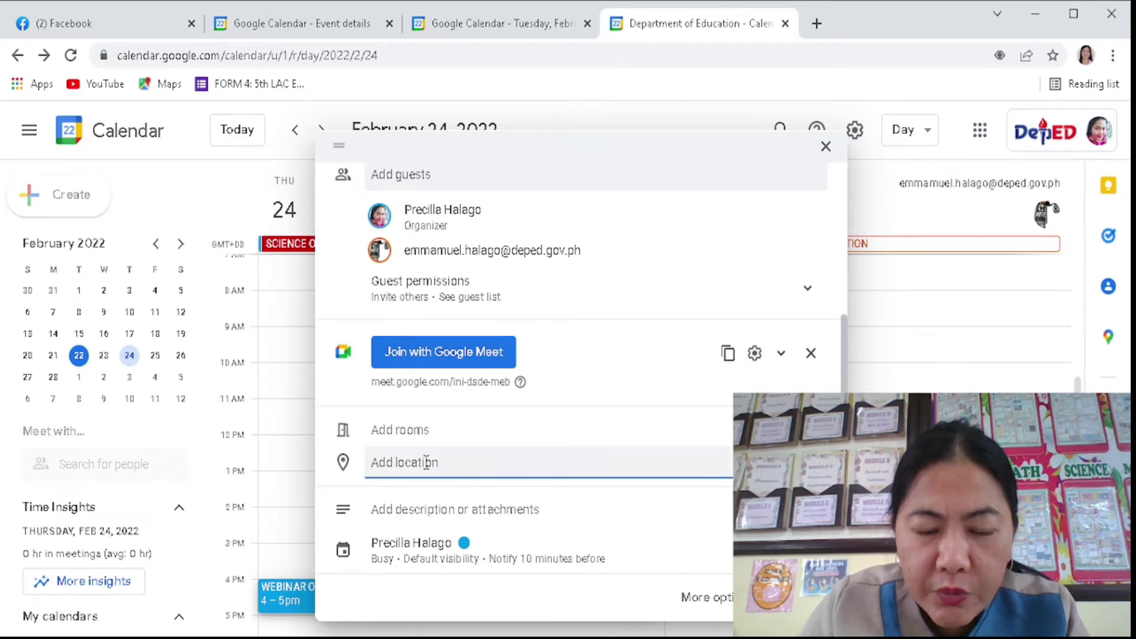
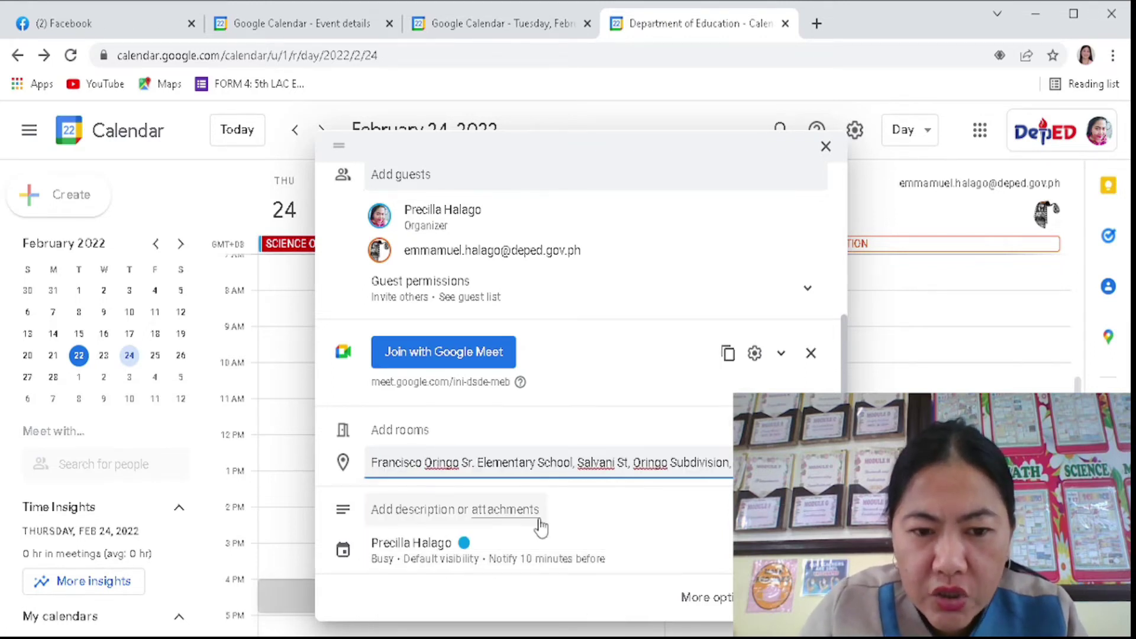
scroll(463, 557, "down", 1)
- Change the event colour to green Basil
left_click(468, 502)
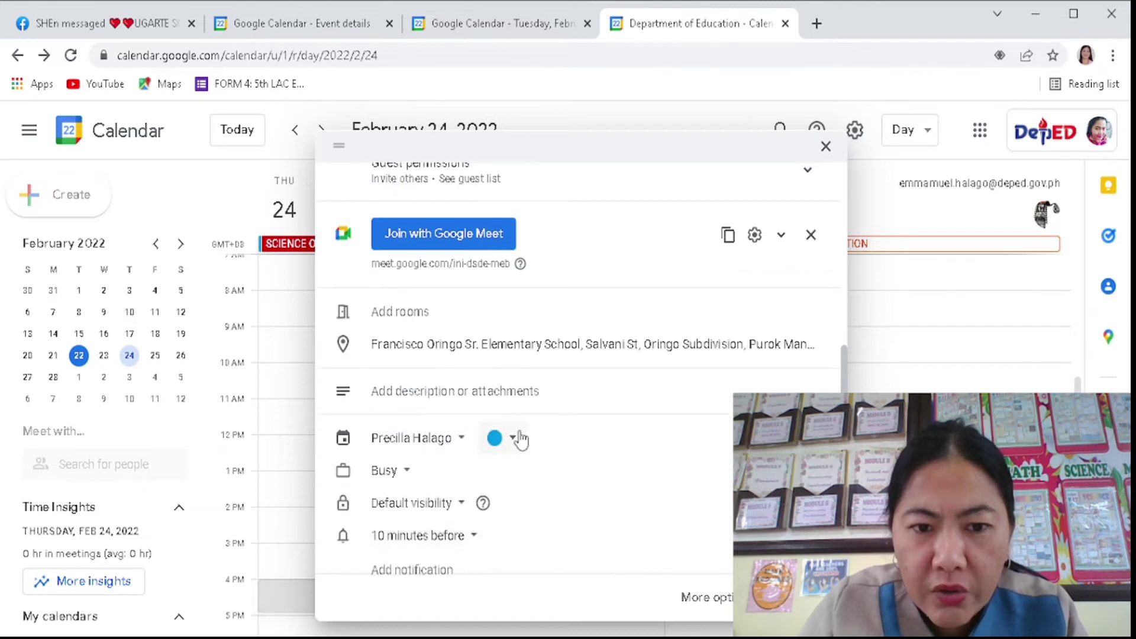
left_click(497, 438)
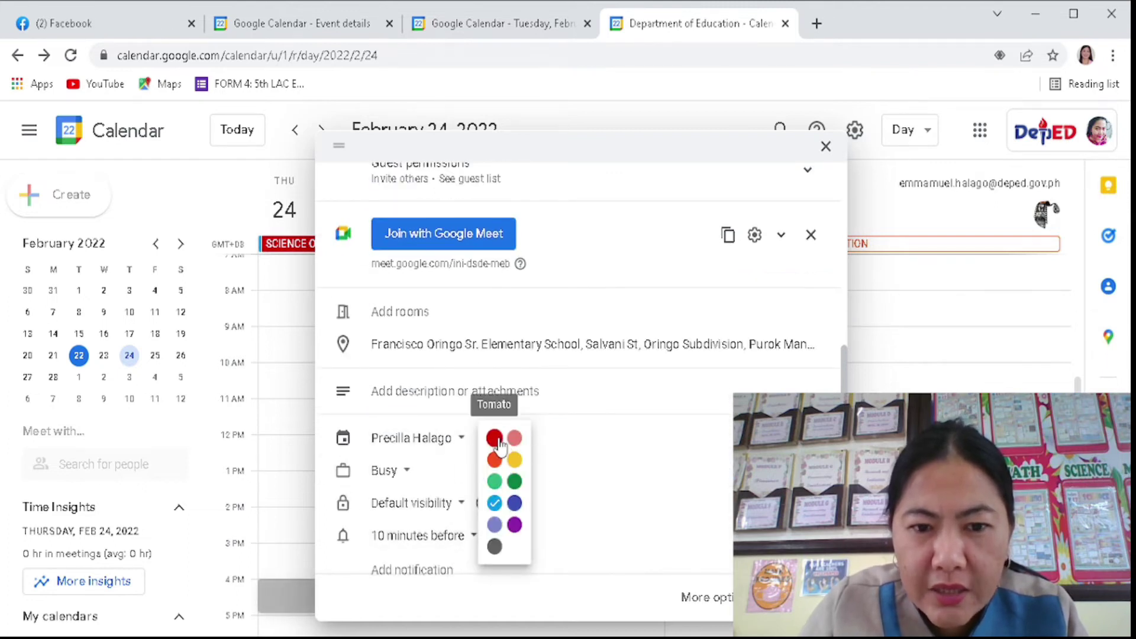
left_click(495, 438)
left_click(509, 438)
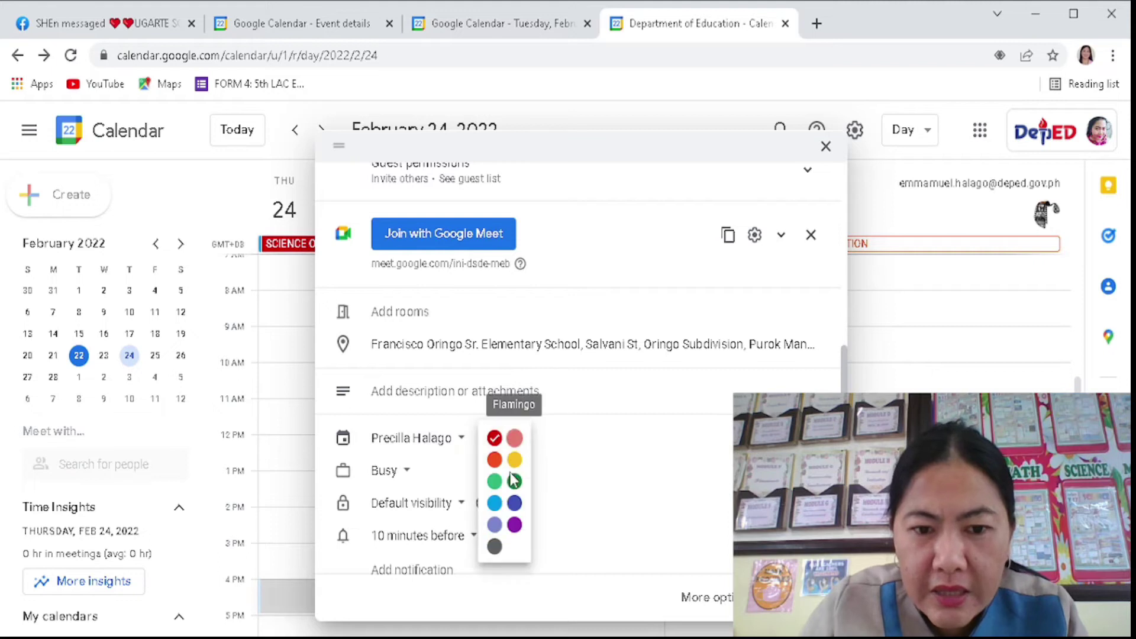
left_click(513, 486)
scroll(594, 468, "down", 2)
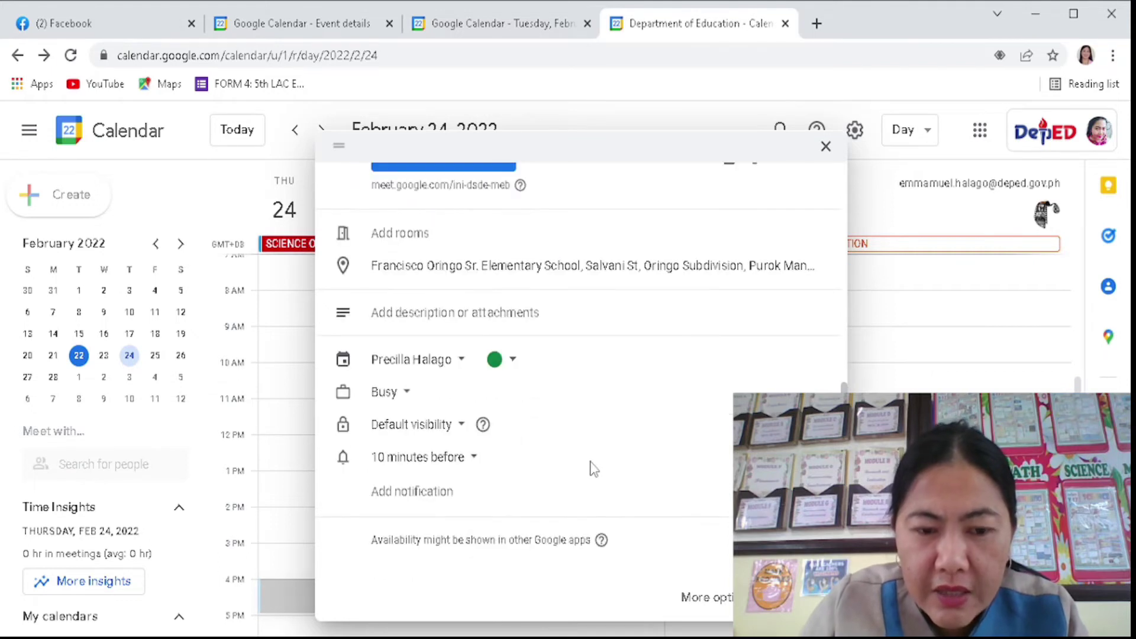
left_click(460, 425)
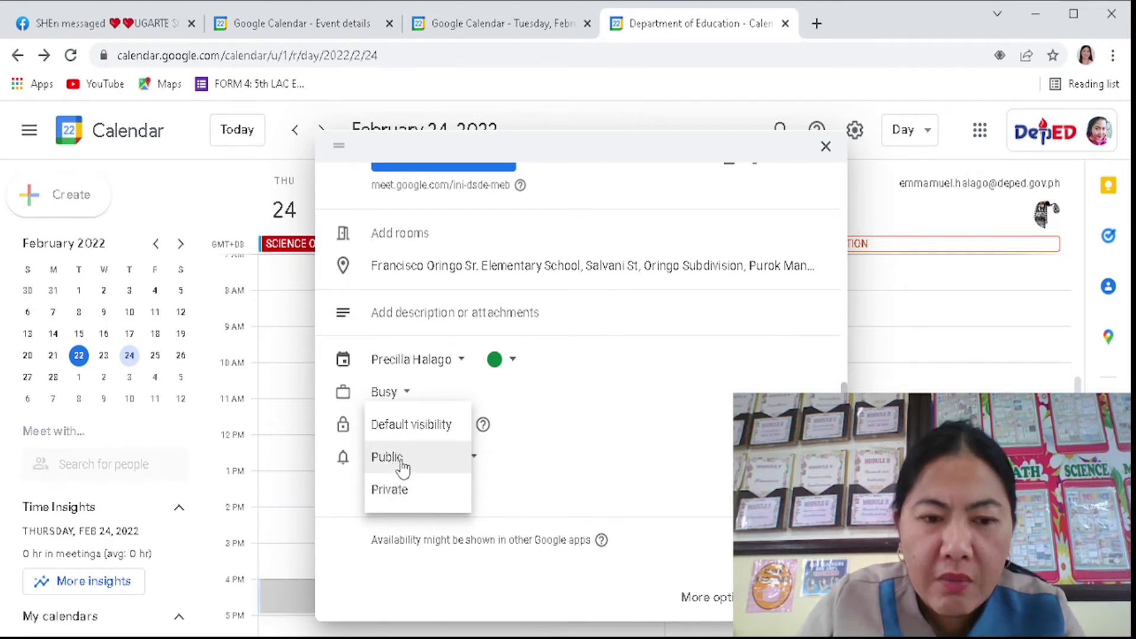
- Make the event Public and set its reminder to 5 minutes before
left_click(407, 463)
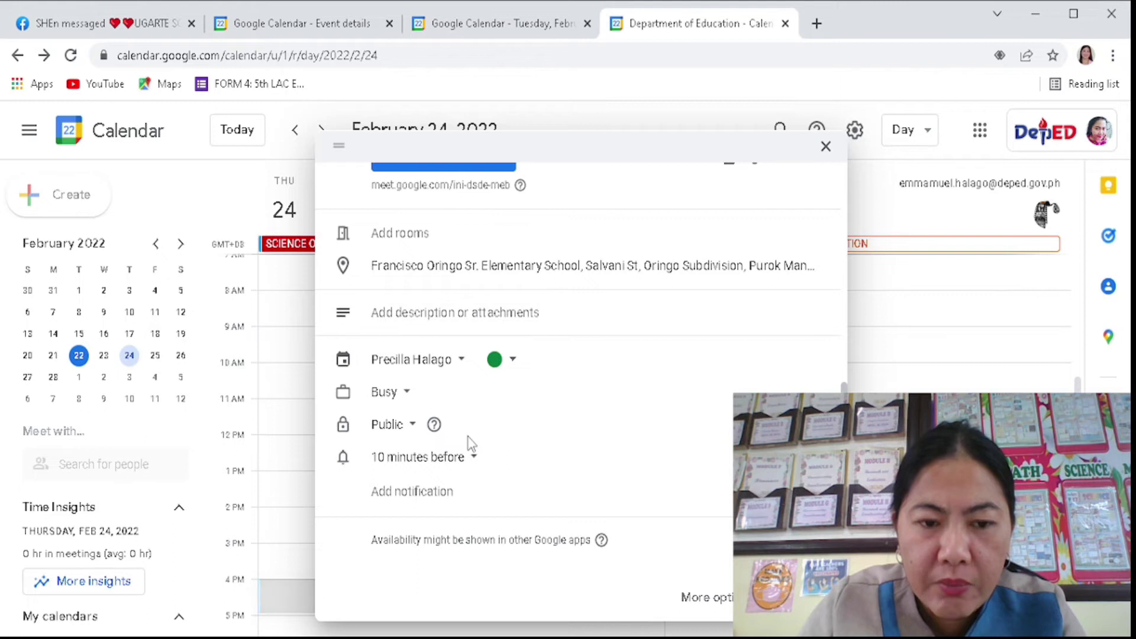
left_click(470, 457)
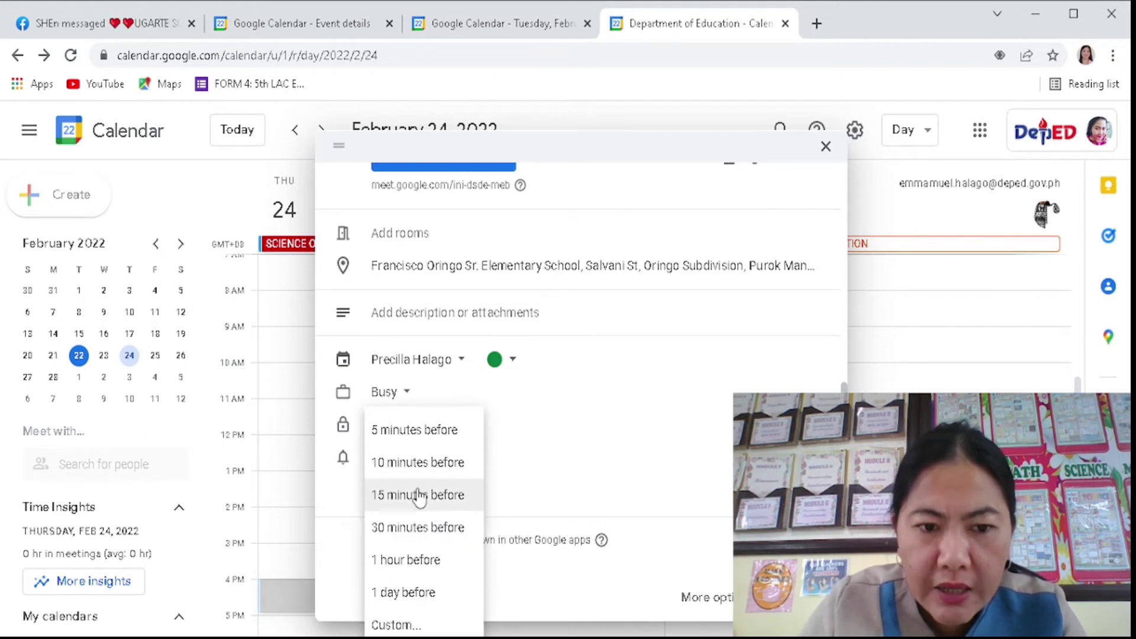
left_click(417, 431)
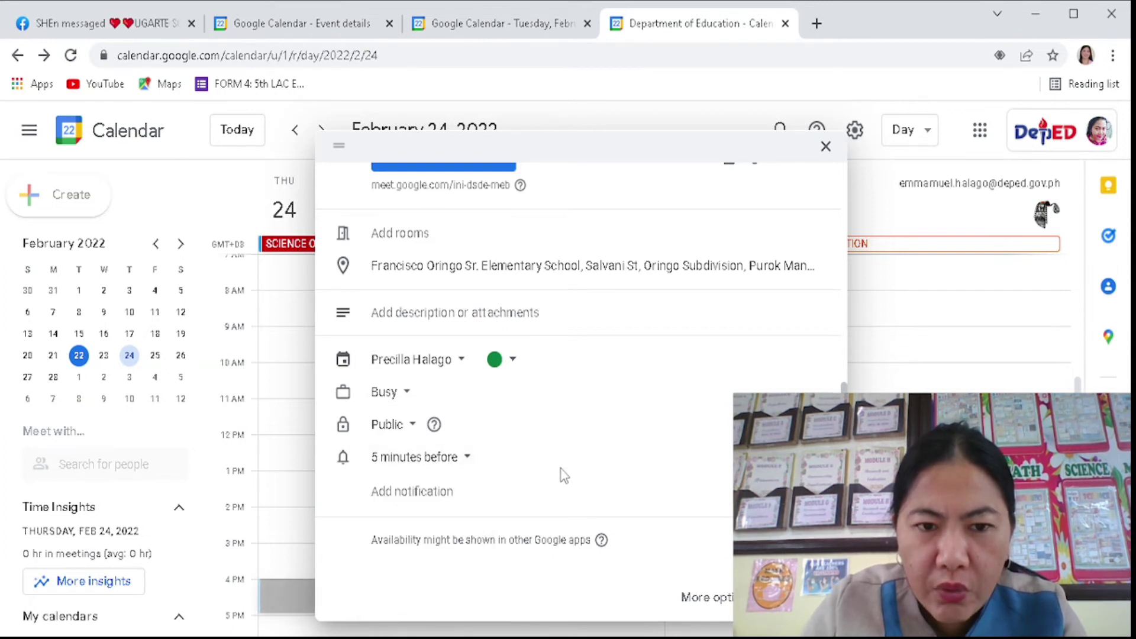
- Copy the title WEBINAR ON ICT INTEGRATION and paste it into the event description
scroll(563, 475, "up", 2)
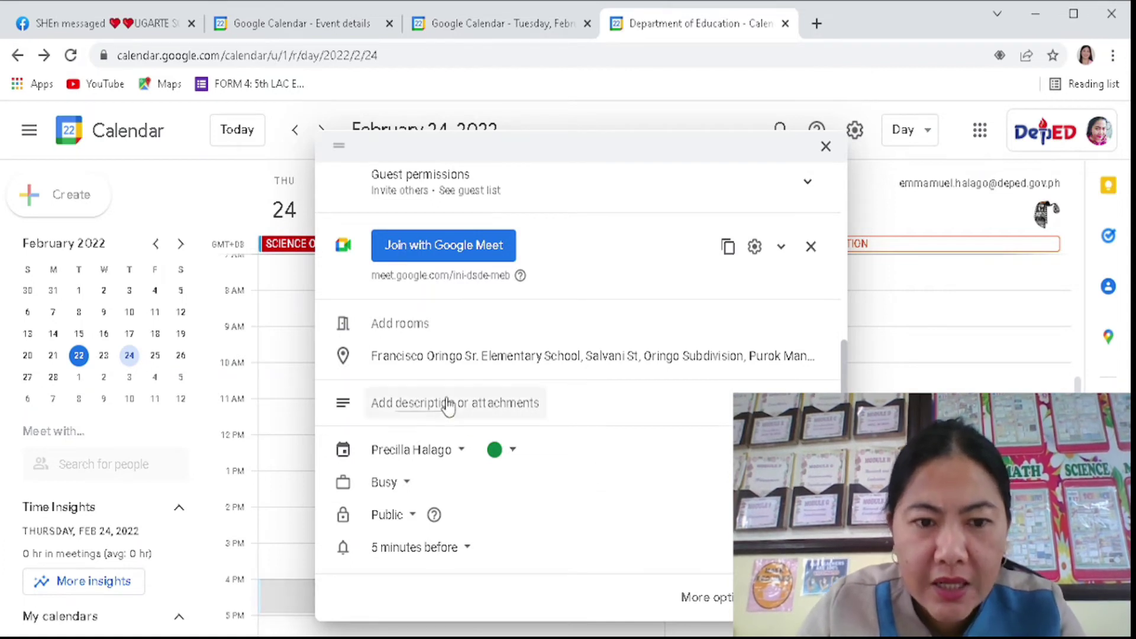
left_click(467, 408)
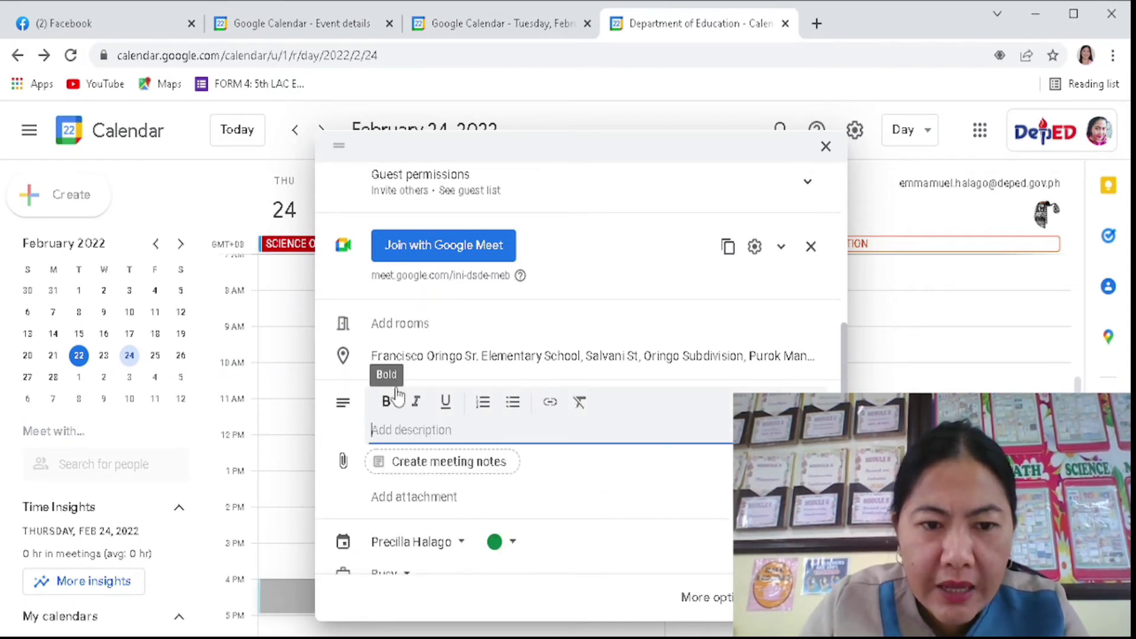
scroll(426, 213, "up", 5)
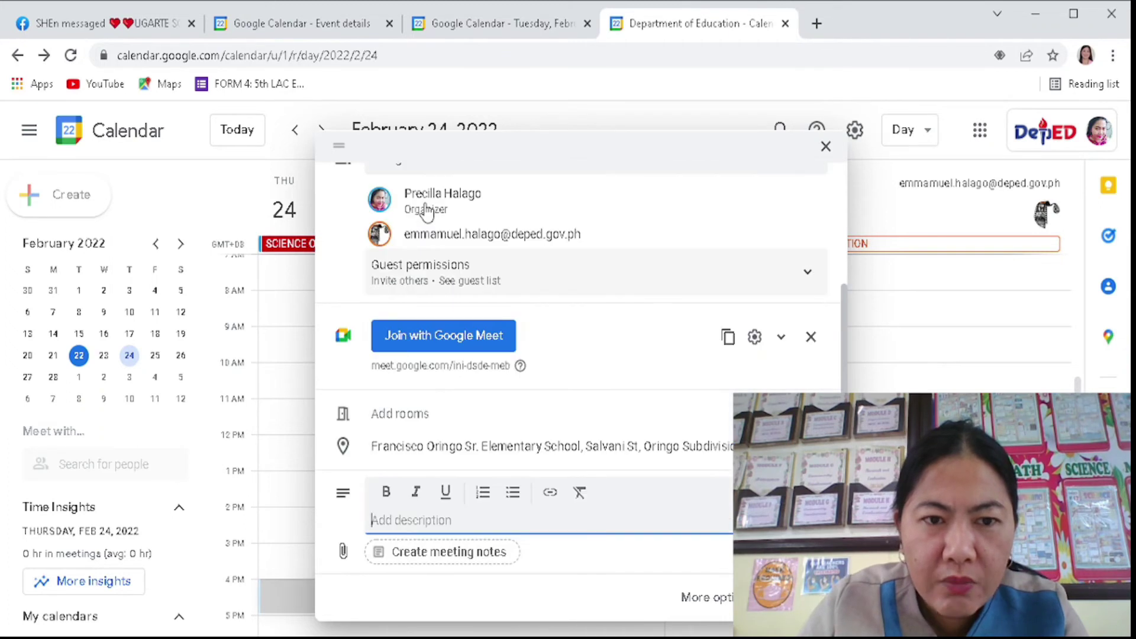
scroll(383, 248, "up", 3)
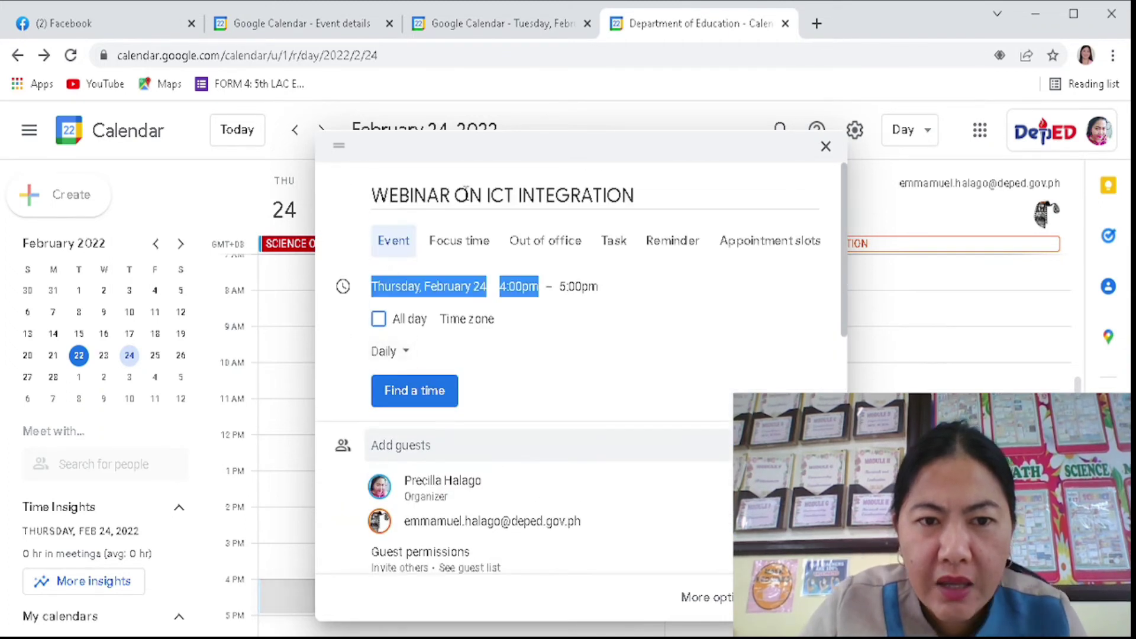
left_click(642, 197)
left_click_drag(643, 197, 363, 194)
key("ctrl+c")
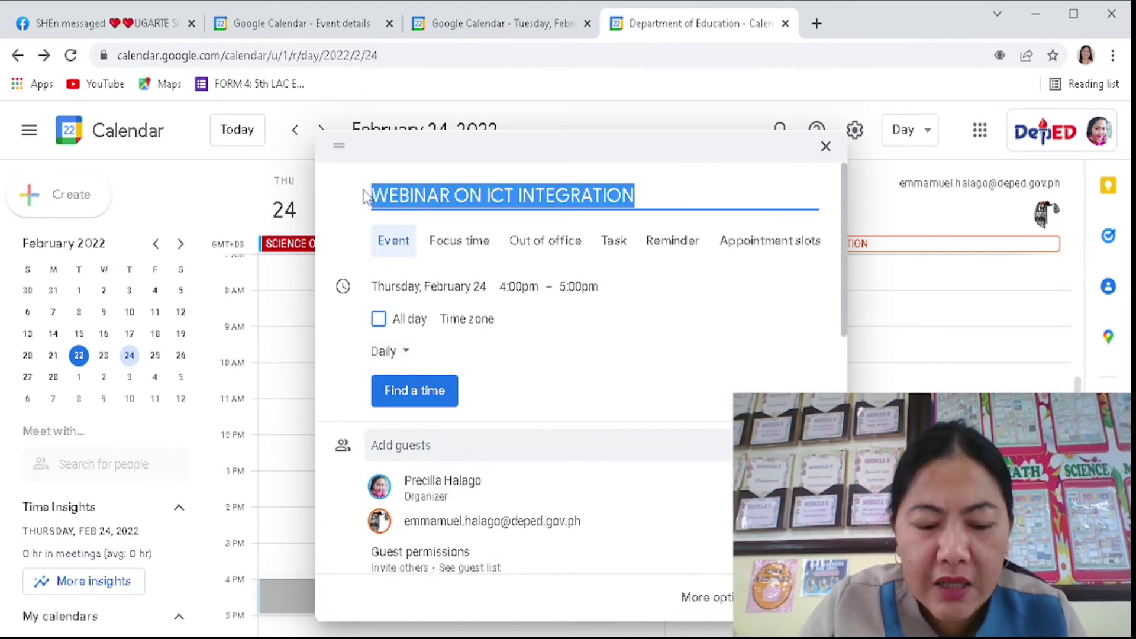
scroll(430, 474, "down", 5)
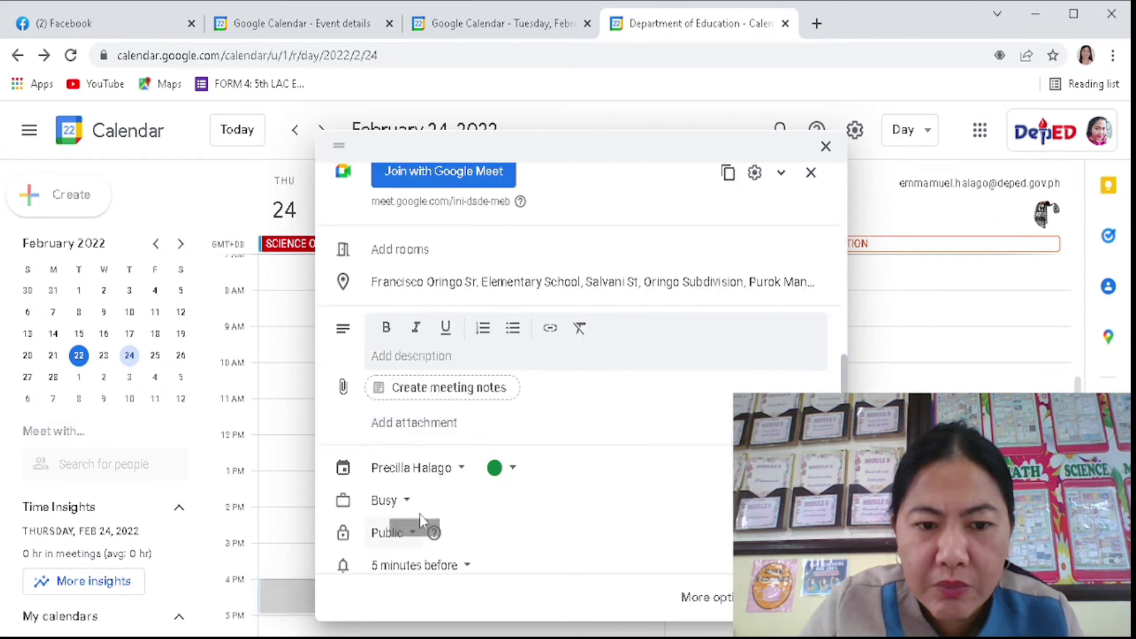
scroll(420, 513, "down", 2)
left_click(434, 354)
key("ctrl+v")
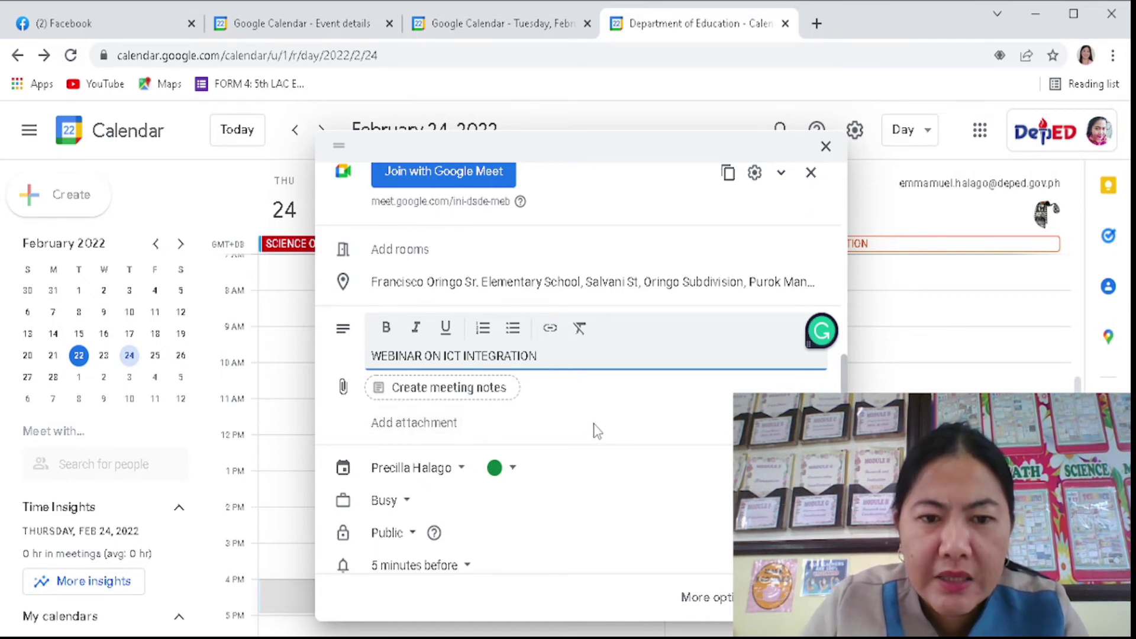
scroll(499, 393, "up", 5)
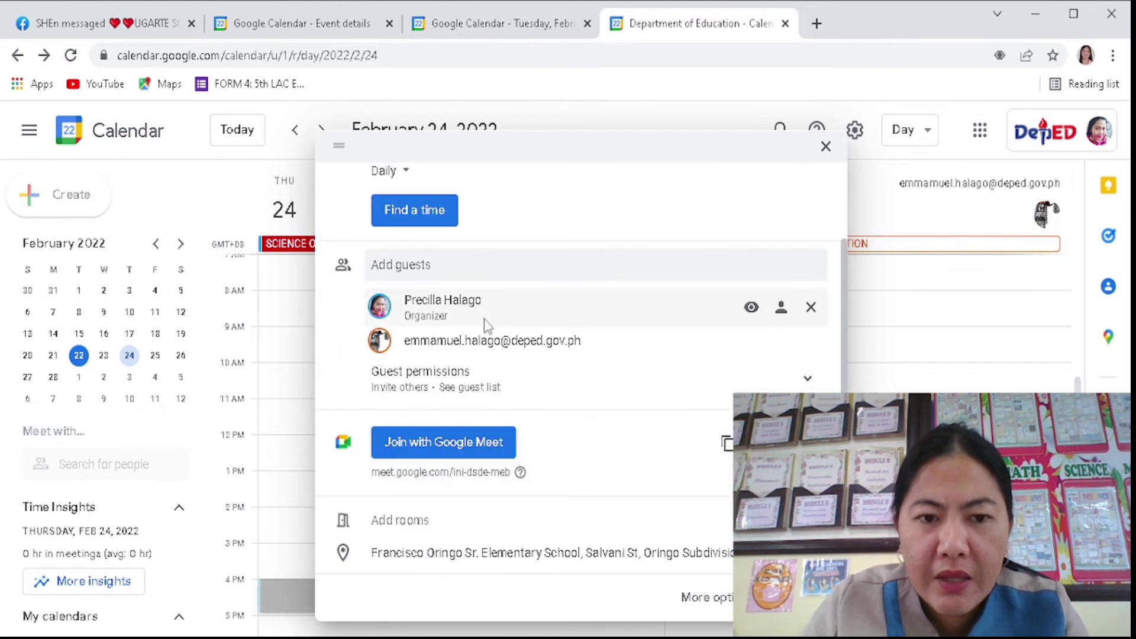
scroll(533, 393, "up", 2)
scroll(542, 354, "down", 3)
scroll(541, 353, "up", 5)
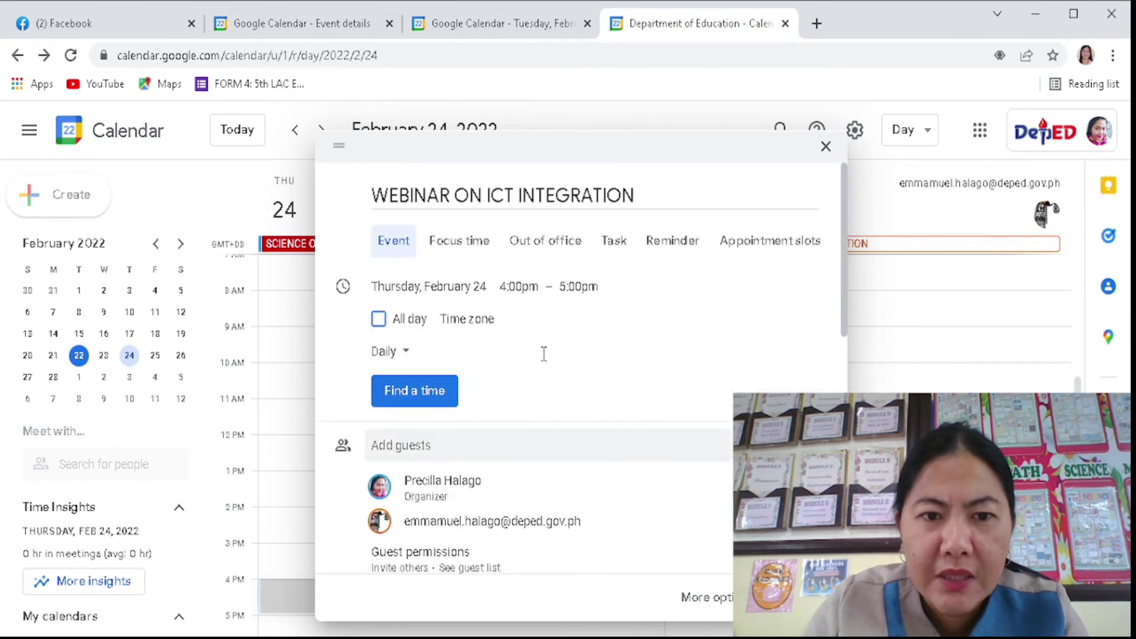
- Mark the WEBINAR ON ICT INTEGRATION event as an all-day event
left_click(378, 319)
scroll(470, 314, "down", 2)
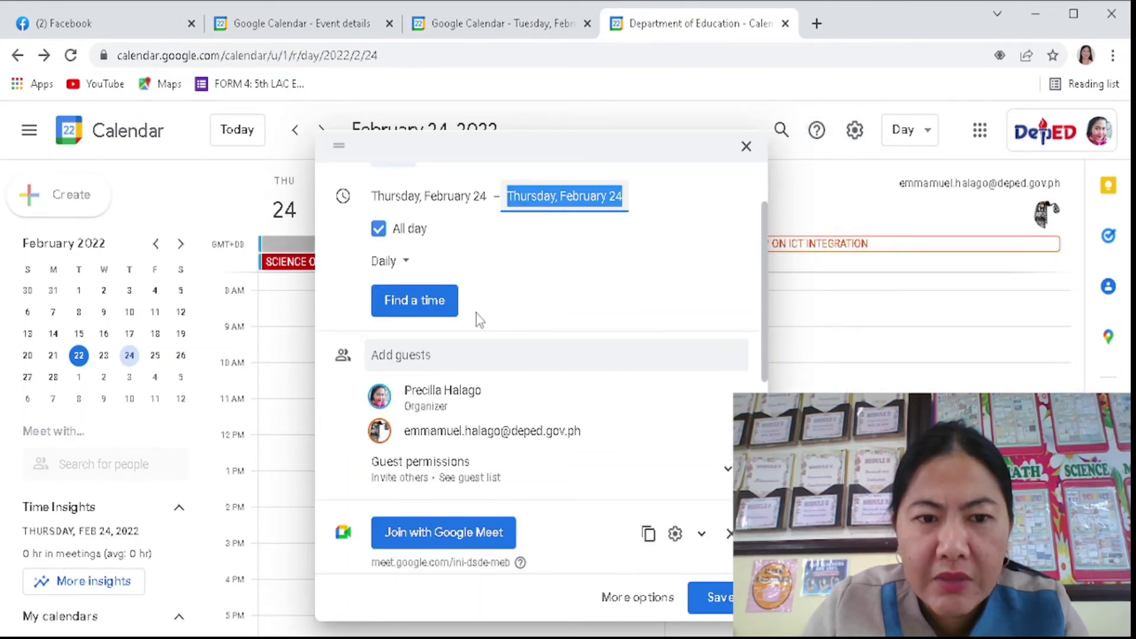
scroll(474, 317, "down", 2)
scroll(477, 314, "down", 3)
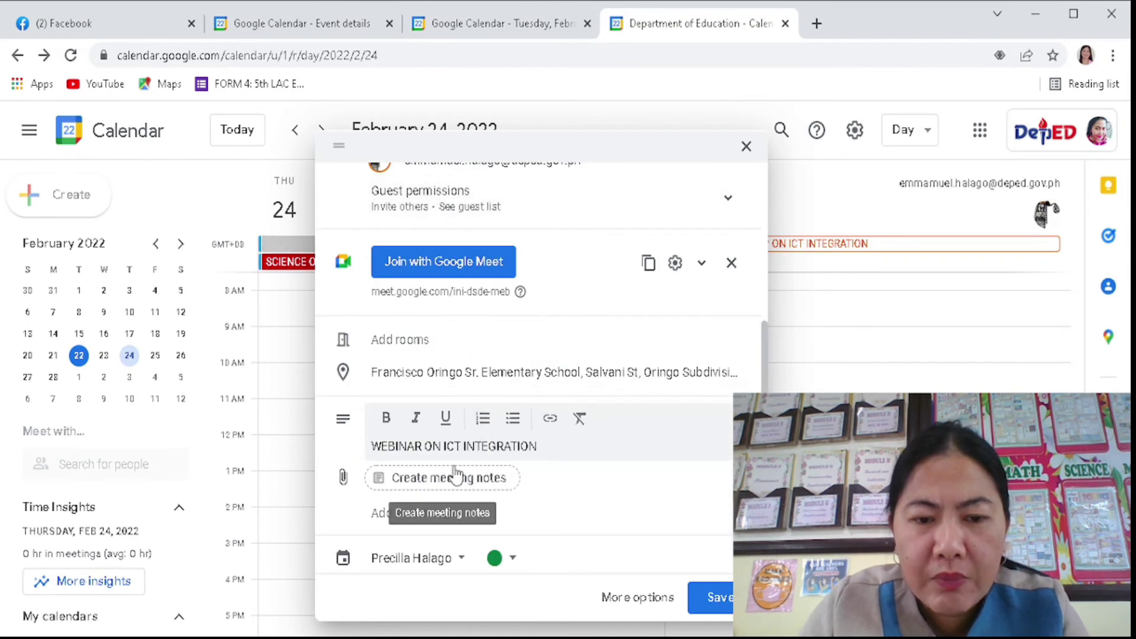
scroll(465, 462, "down", 2)
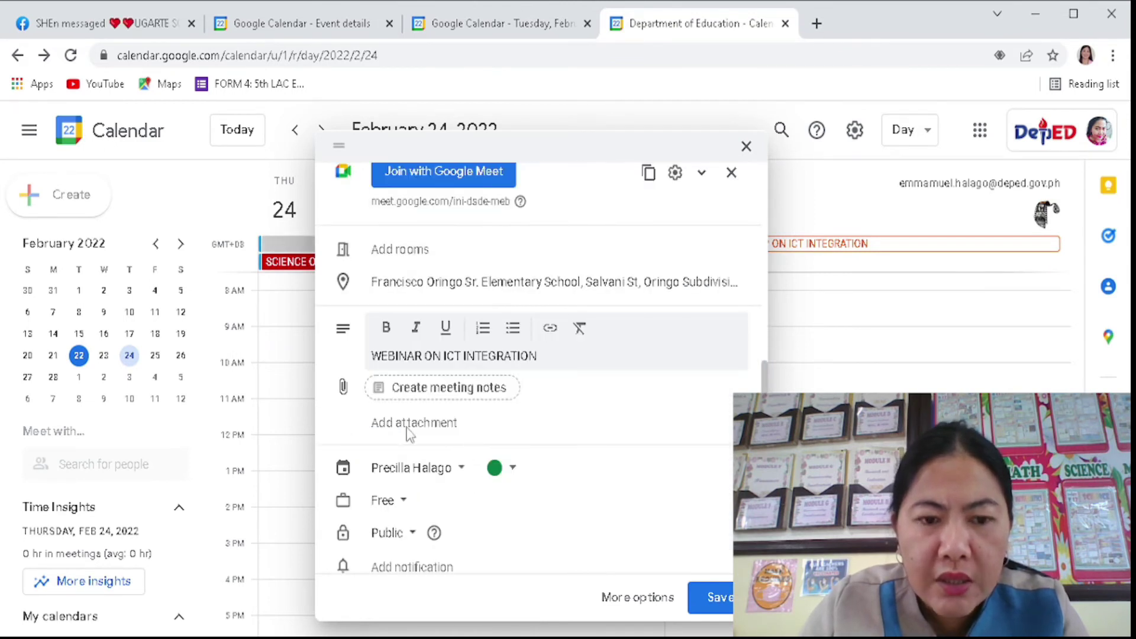
scroll(408, 436, "down", 1)
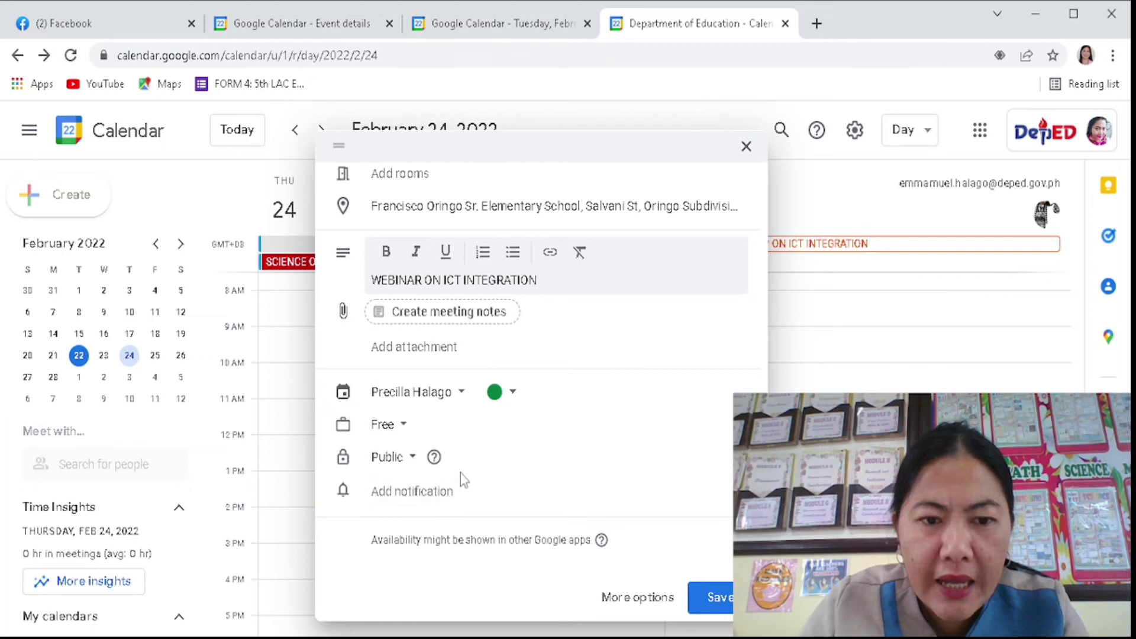
scroll(465, 480, "up", 5)
- Save the webinar event and send the invitation email to the guest
left_click(463, 465)
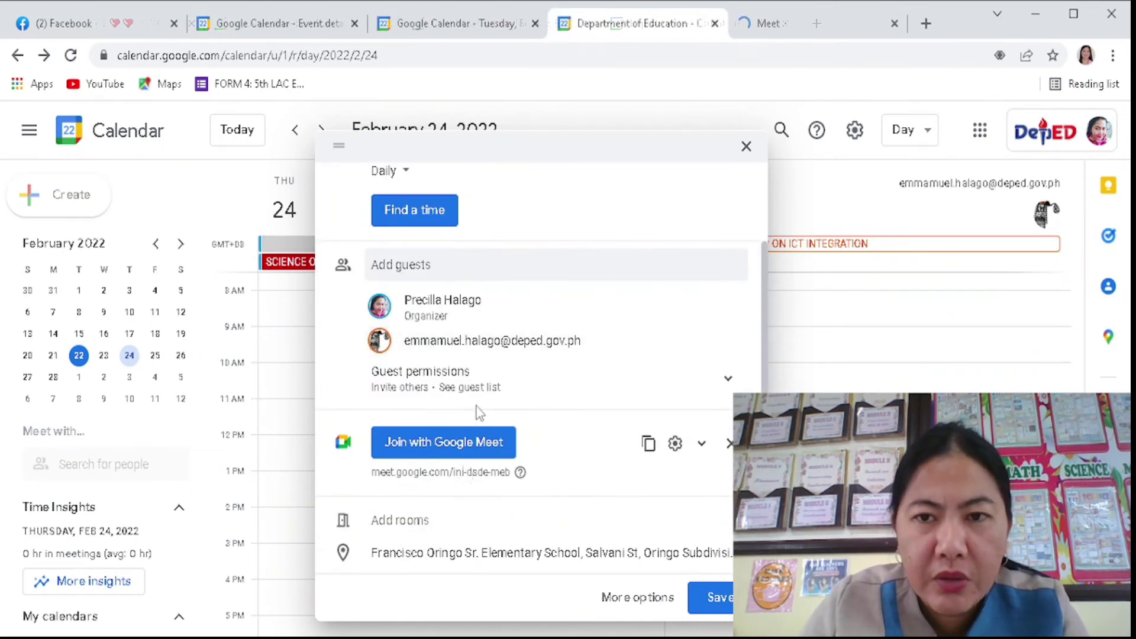
left_click(893, 25)
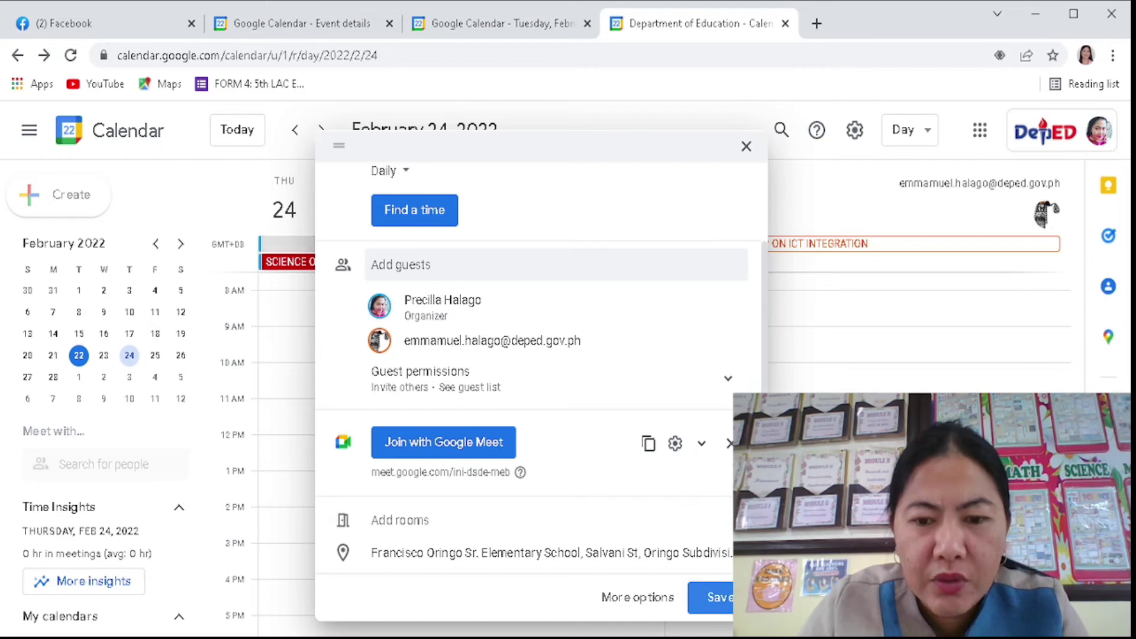
left_click(712, 592)
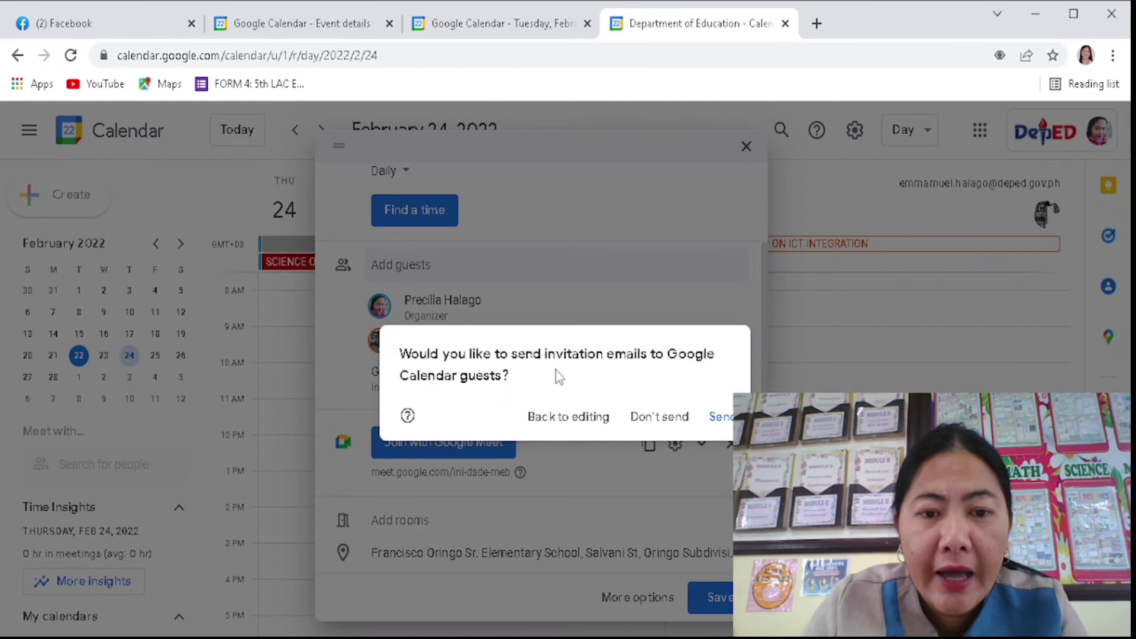
left_click(722, 417)
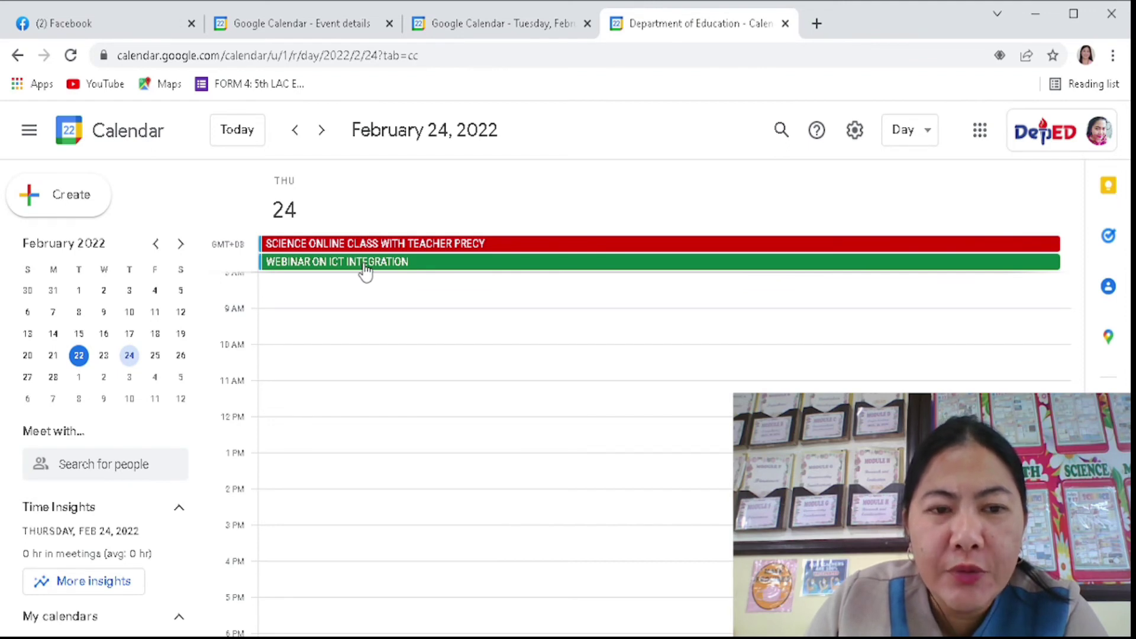
- Open the saved webinar's details and copy its meet.google.com link and full conference joining info
right_click(363, 266)
left_click(327, 272)
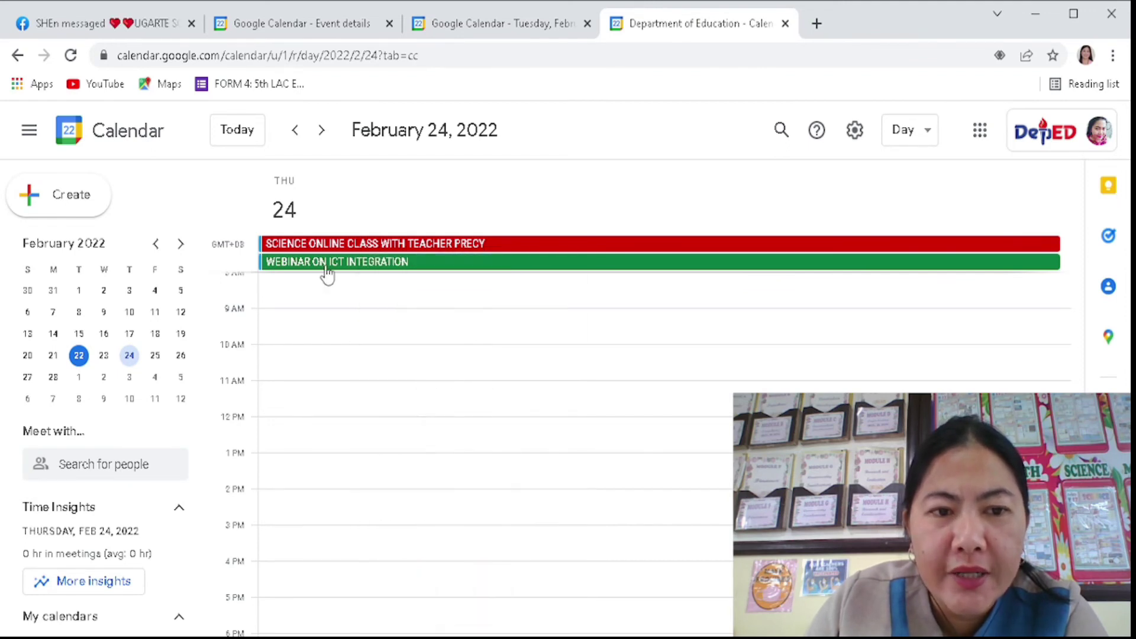
left_click(328, 271)
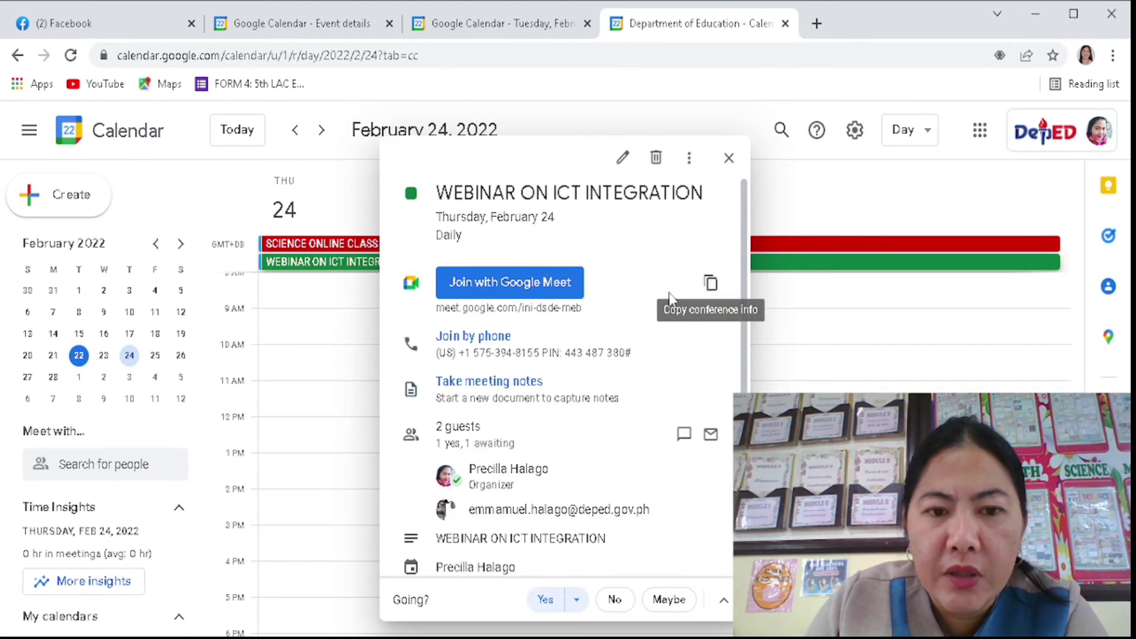
left_click_drag(437, 308, 584, 307)
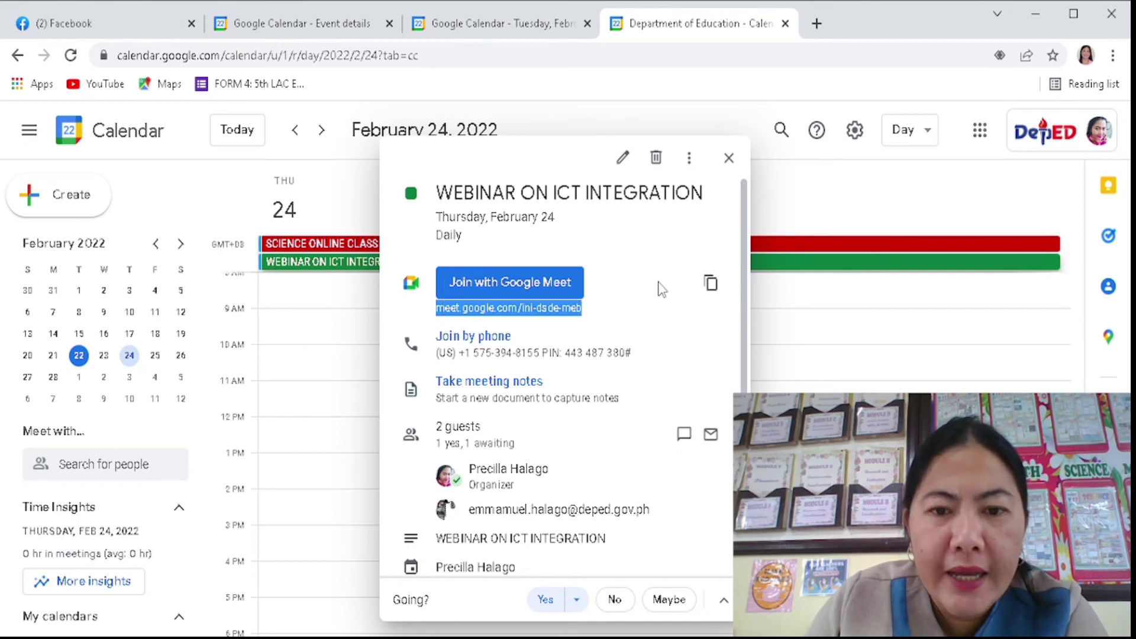
right_click(546, 309)
left_click(577, 325)
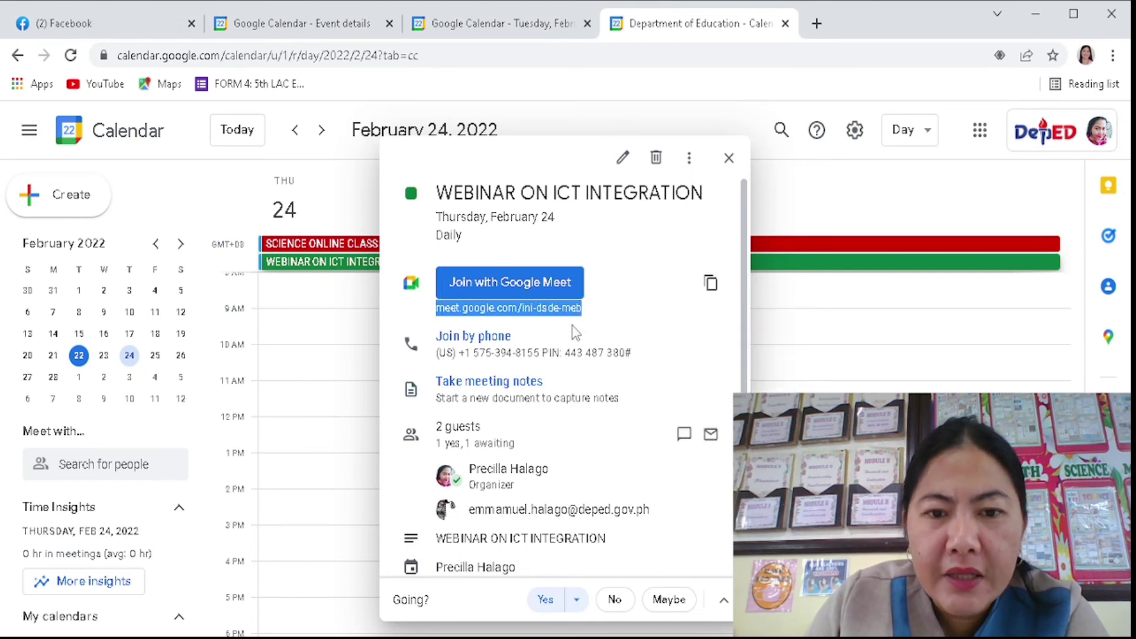
left_click(711, 286)
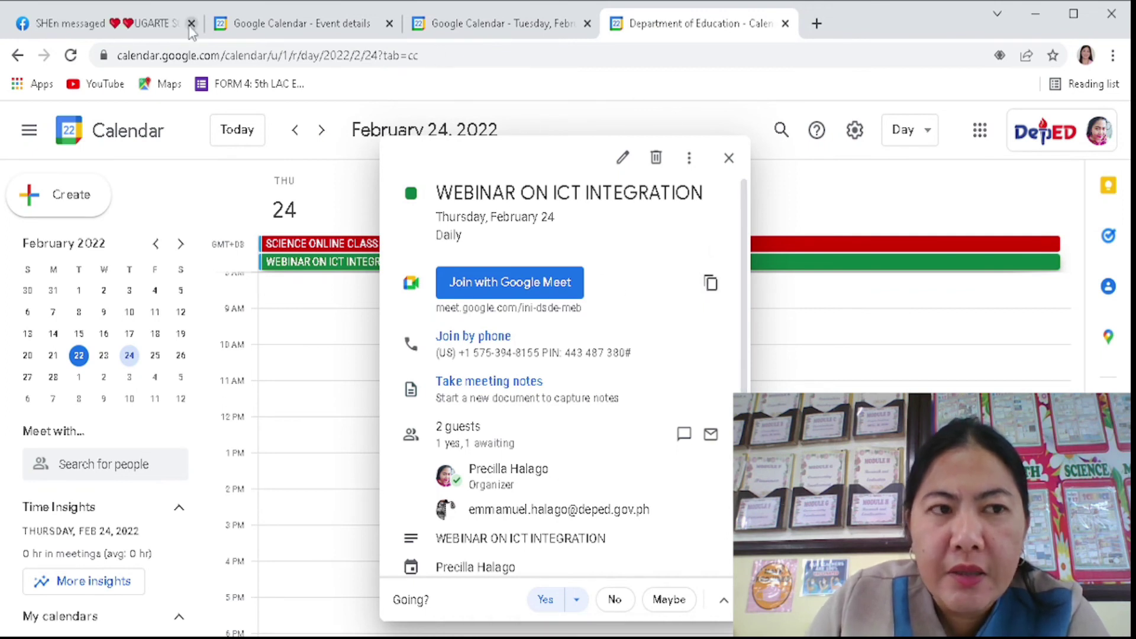
- Reload Facebook and send the webinar's Meet joining info as a Messenger chat message
left_click(100, 32)
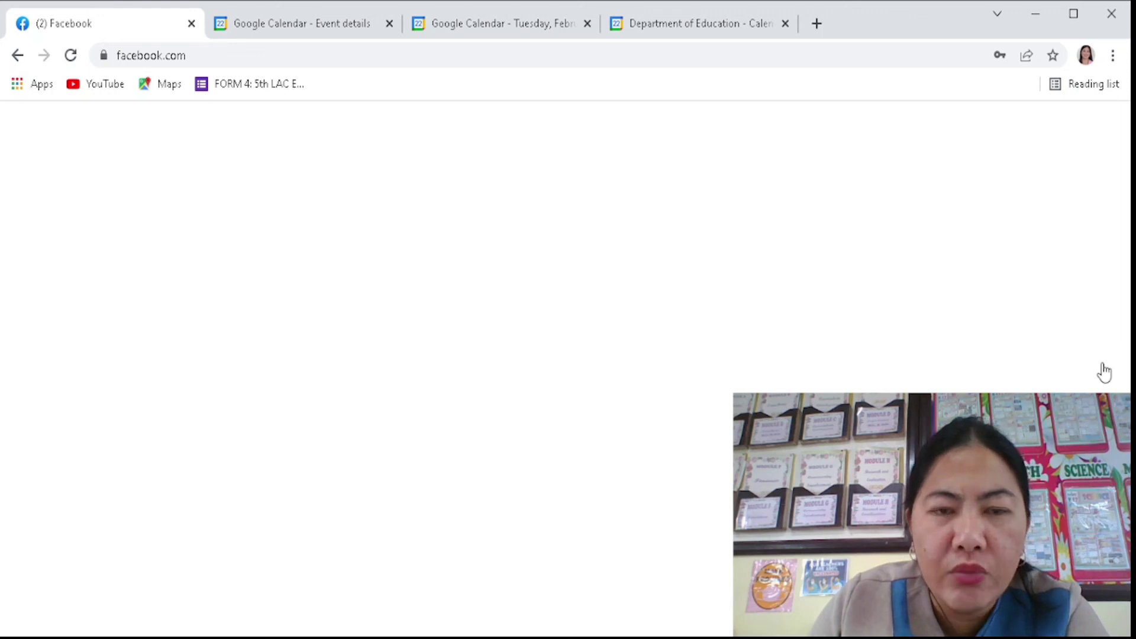
left_click(247, 53)
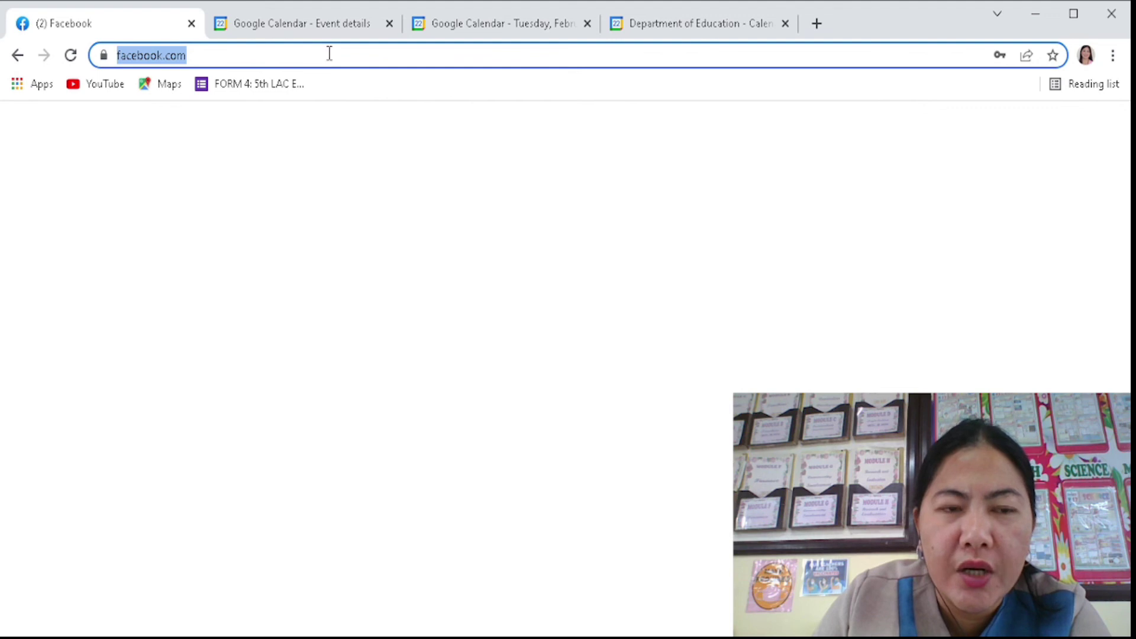
key("Return")
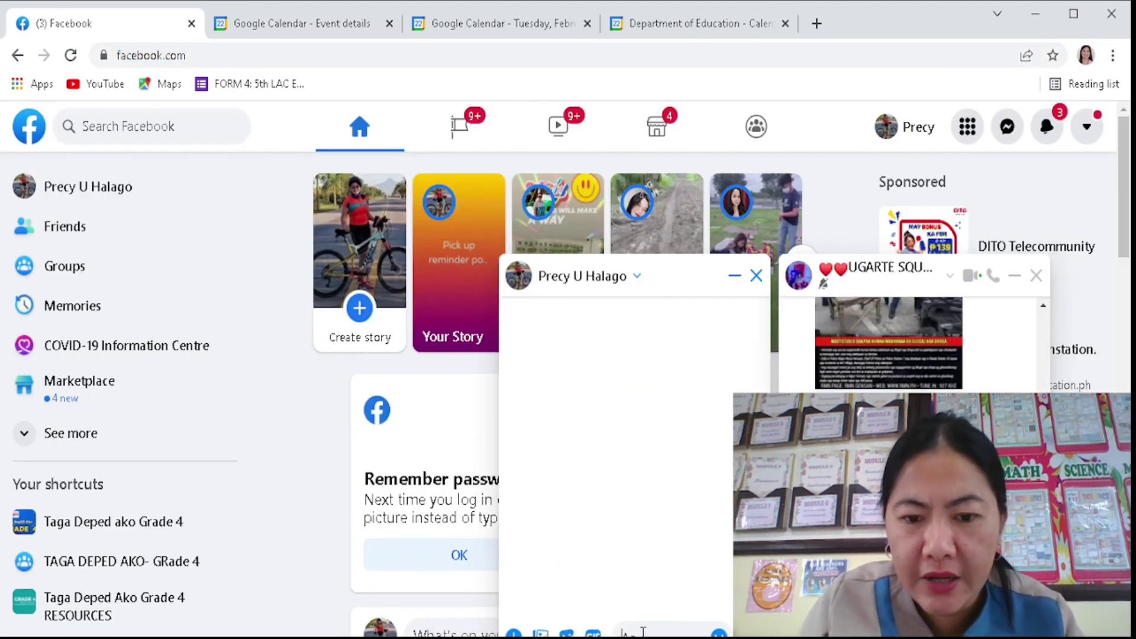
key("ctrl+v")
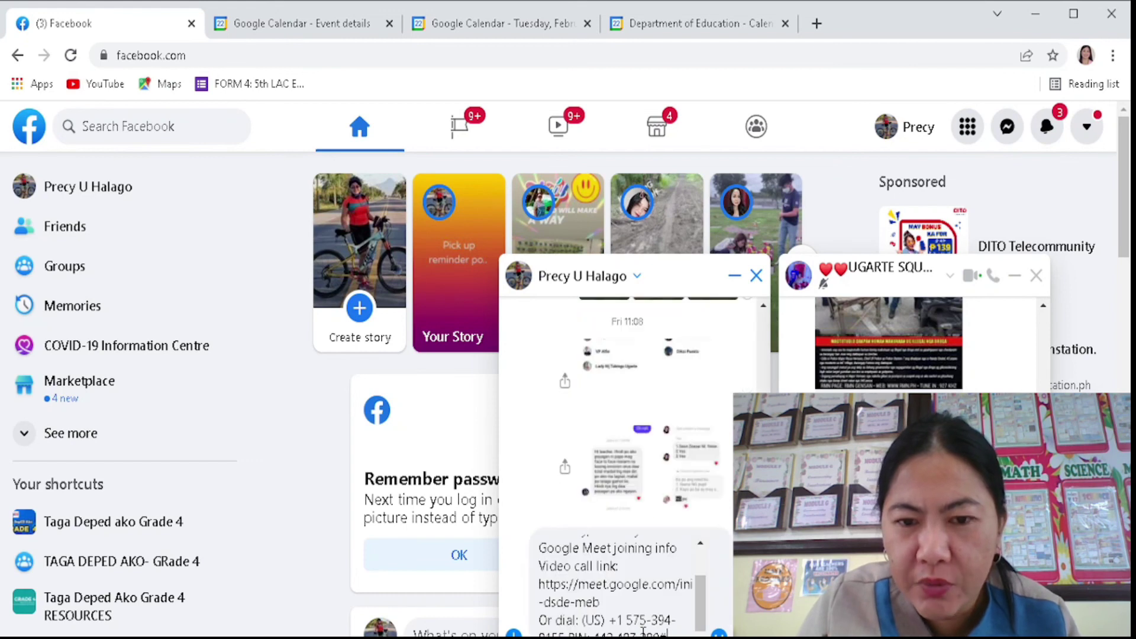
key("Return")
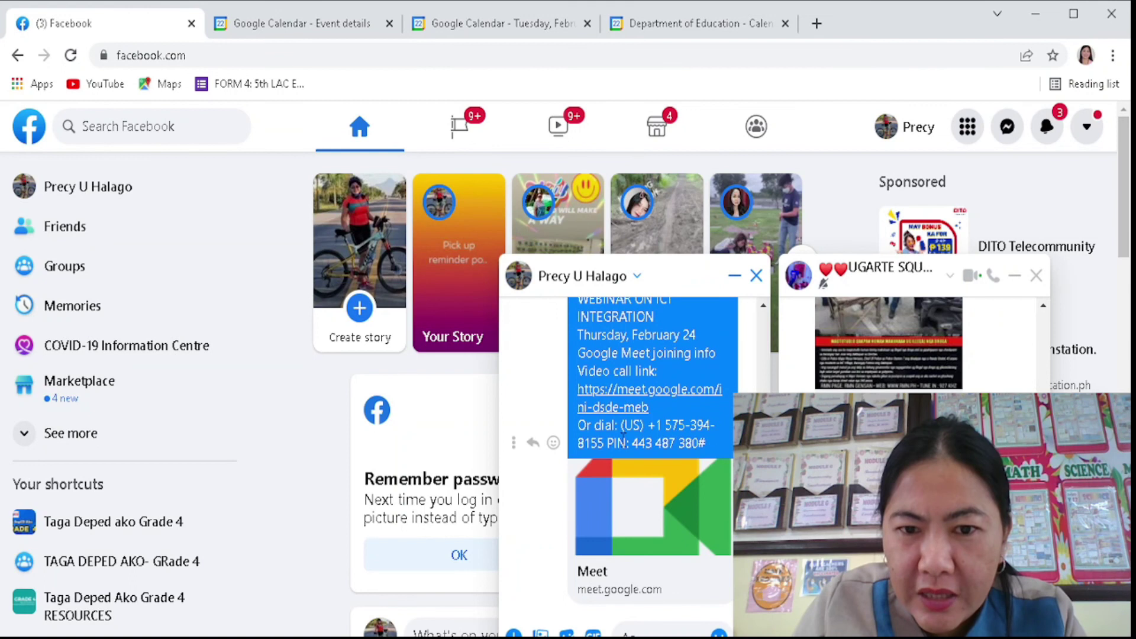
- Open the webinar's Meet link from the sent chat message
scroll(616, 430, "up", 2)
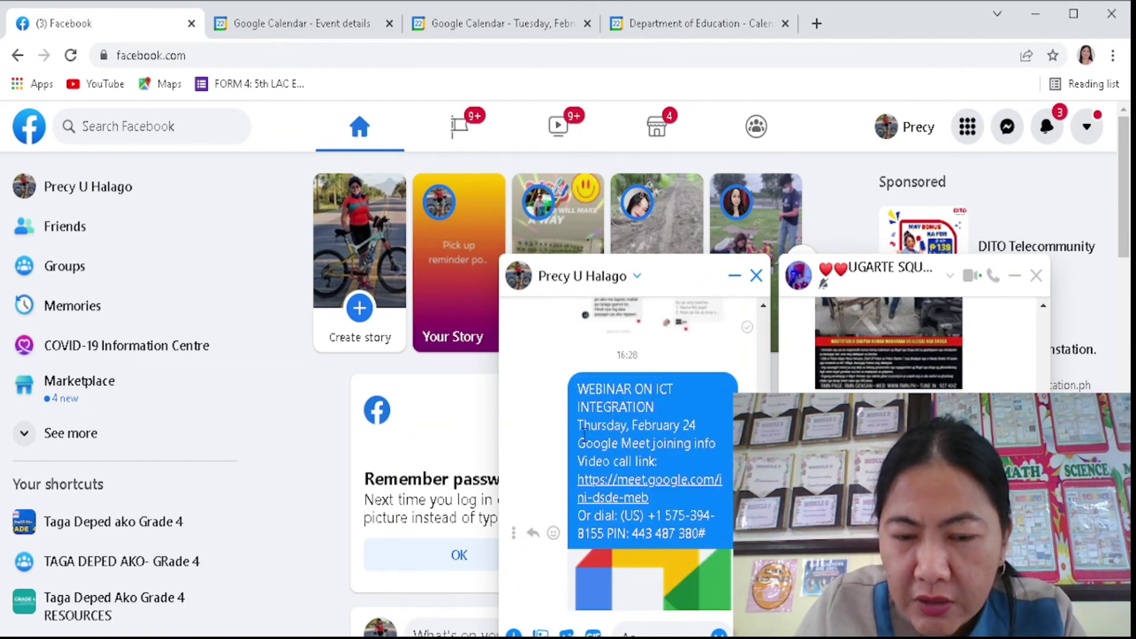
scroll(677, 412, "down", 2)
scroll(651, 405, "up", 2)
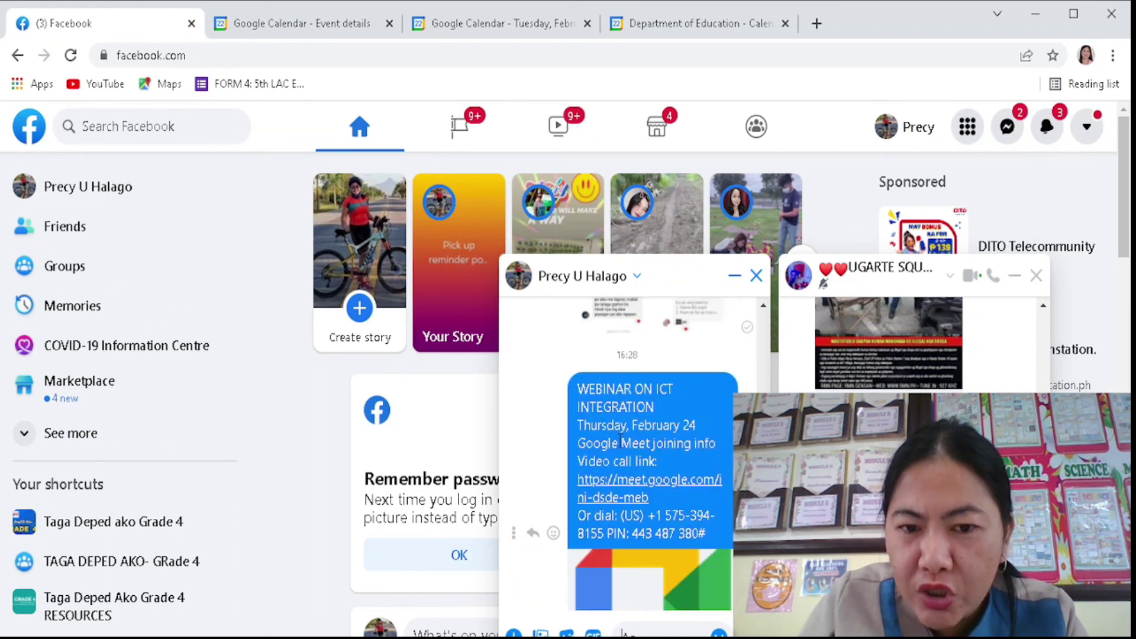
scroll(621, 439, "down", 2)
scroll(619, 421, "up", 2)
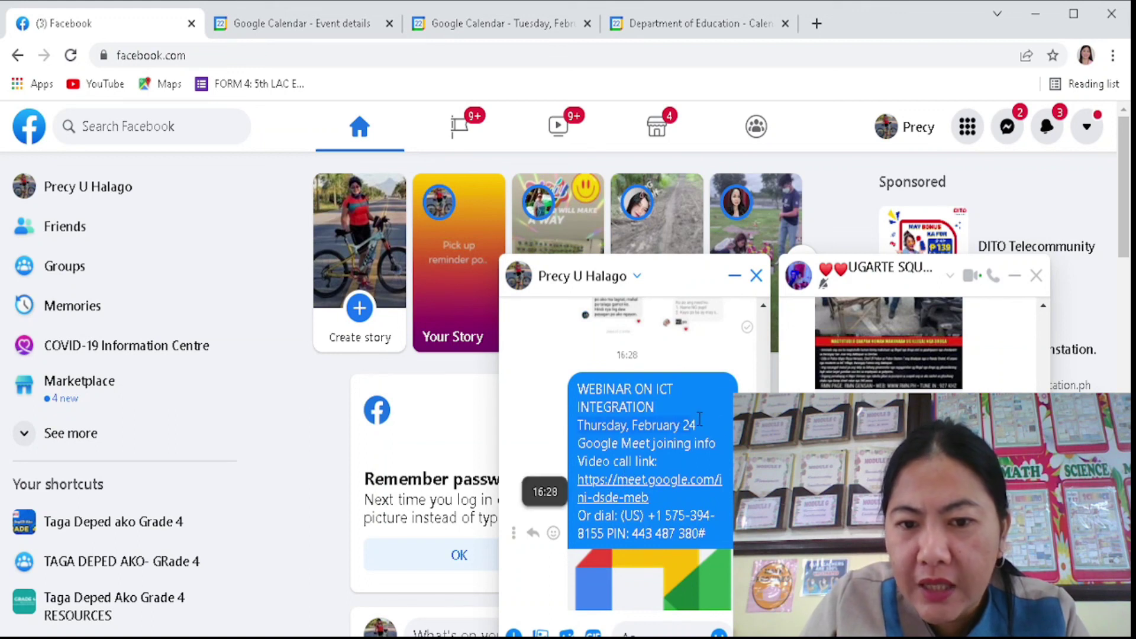
scroll(702, 432, "down", 2)
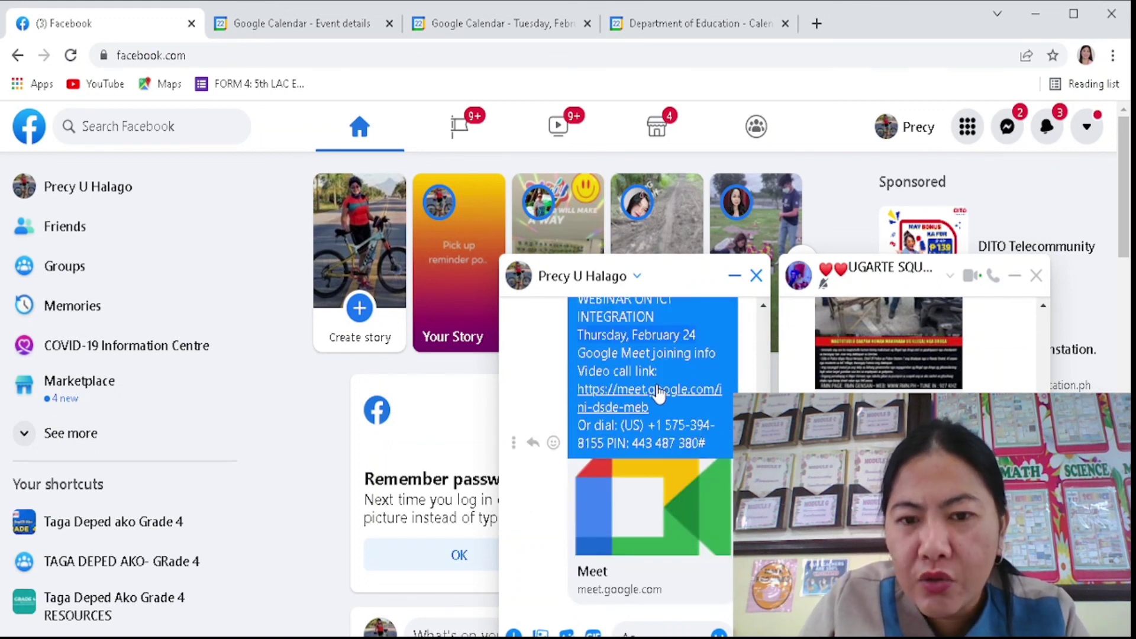
left_click(618, 408)
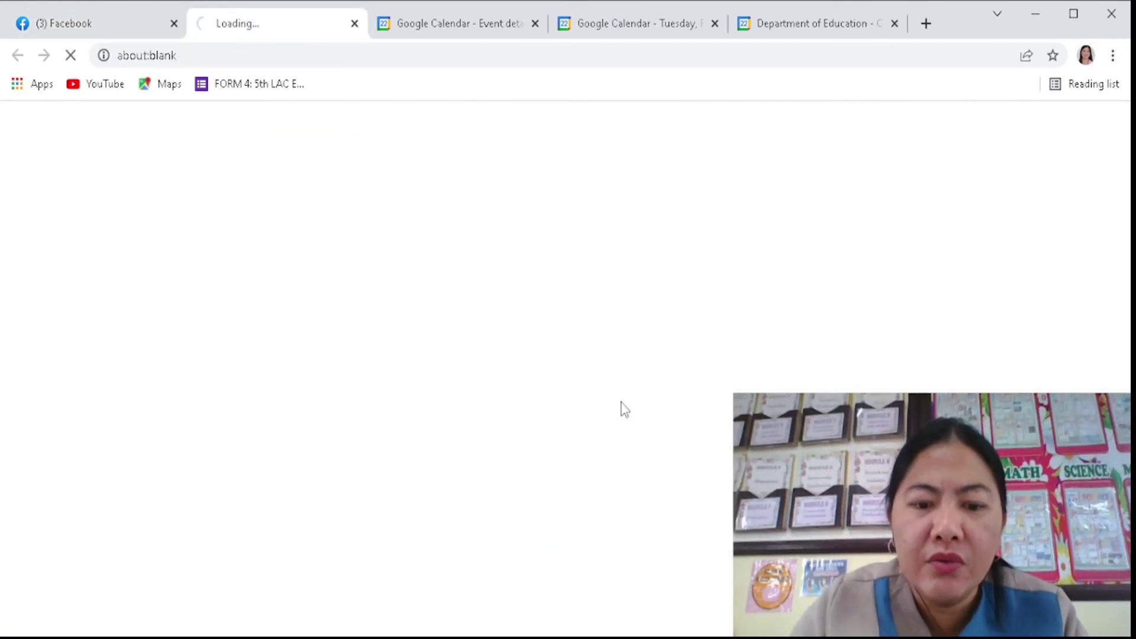